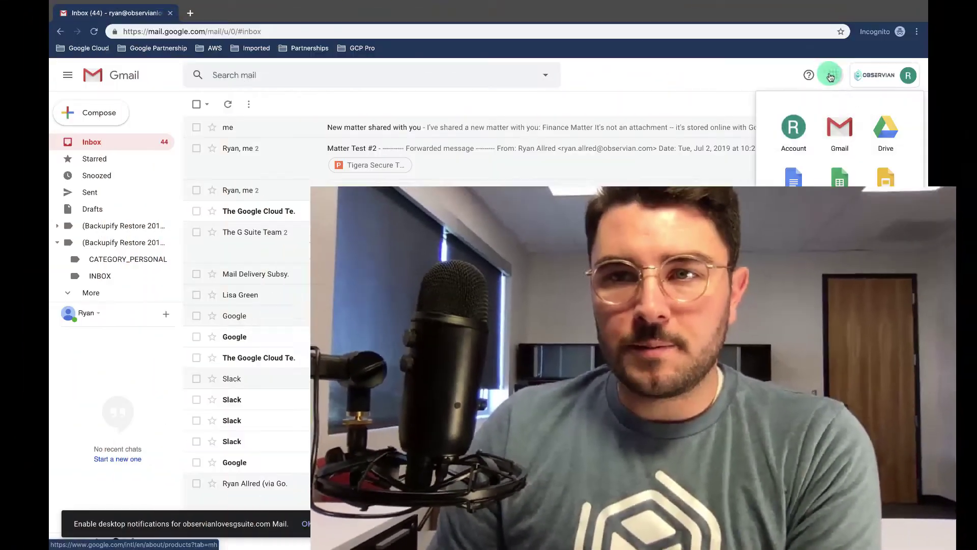
Launch Google Vault from Gmail's Google apps menu in a new tab.
left_click(836, 338)
left_click(838, 238)
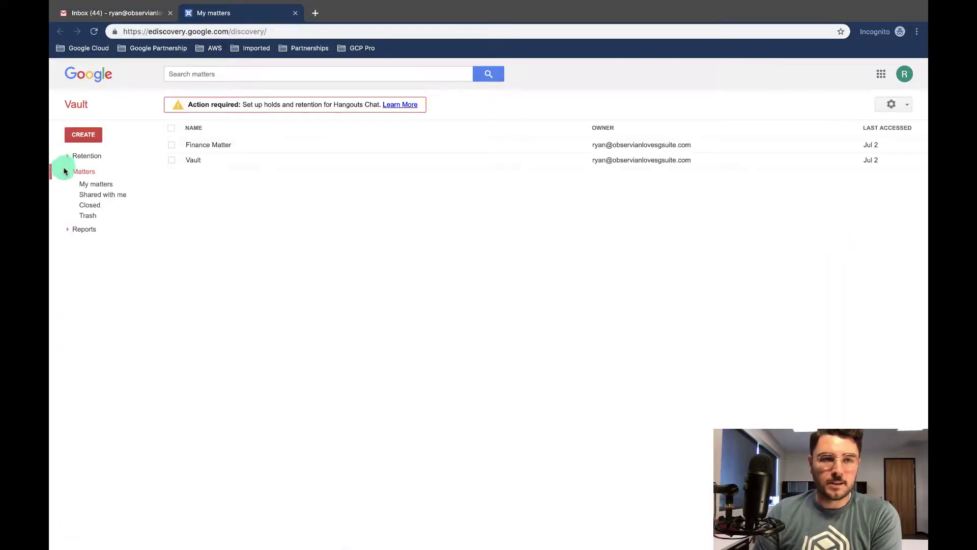
left_click(66, 172)
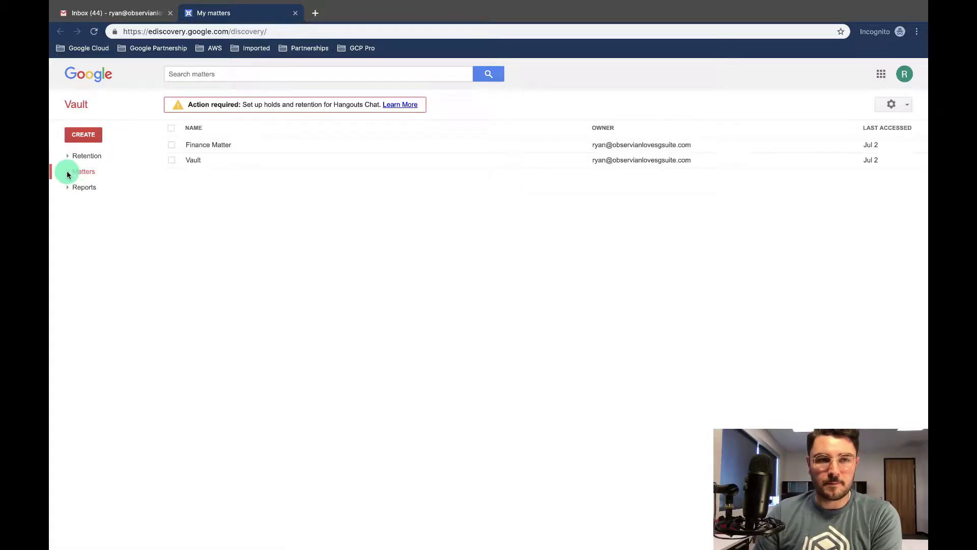
left_click(67, 173)
left_click(99, 187)
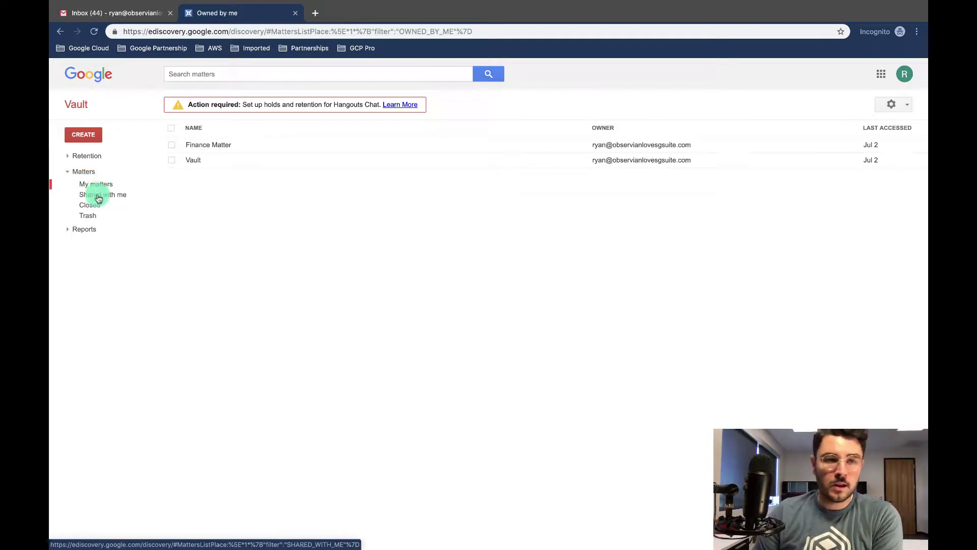
left_click(99, 198)
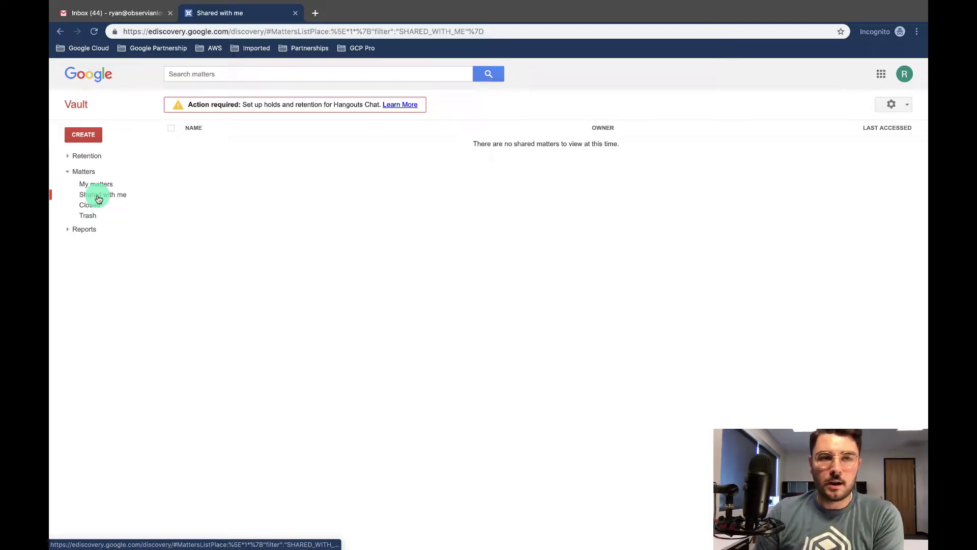
left_click(96, 209)
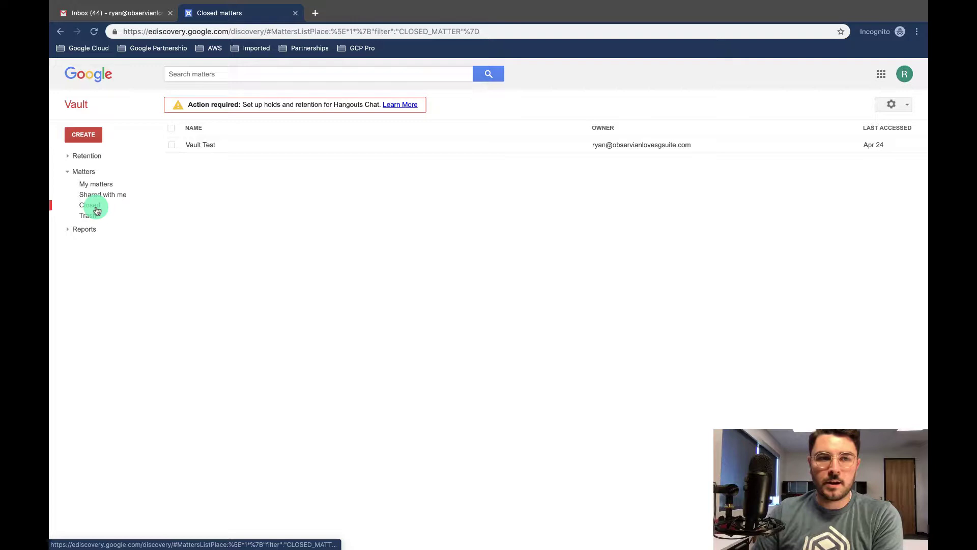
left_click(94, 217)
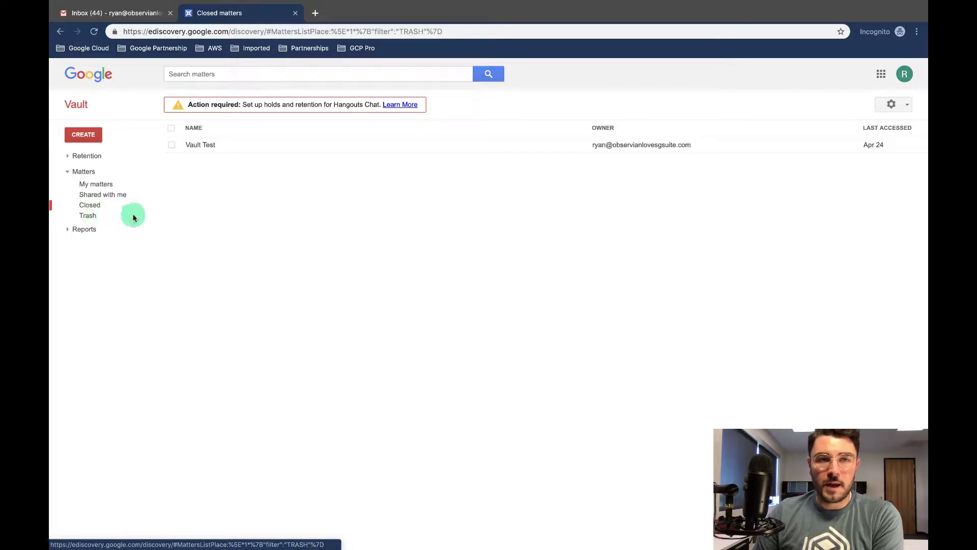
left_click(101, 216)
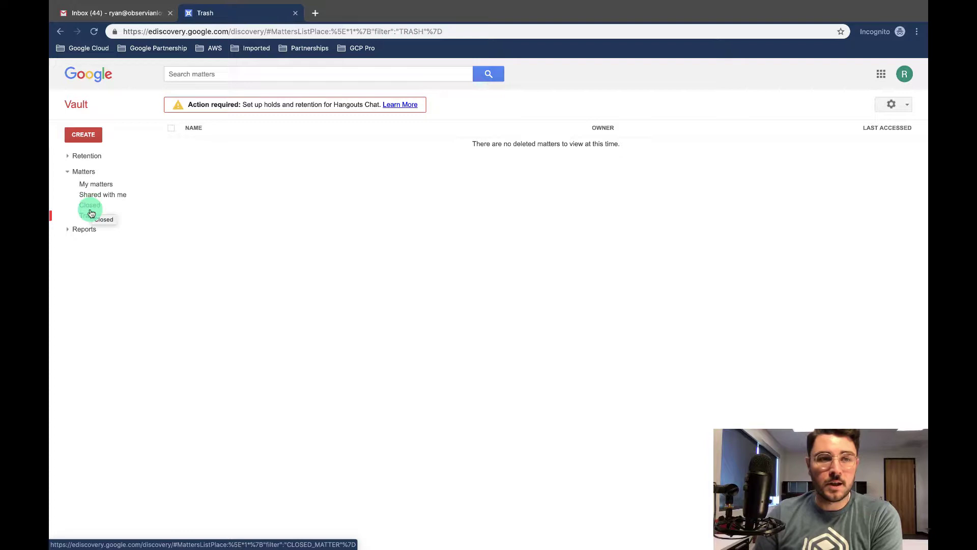
left_click(80, 173)
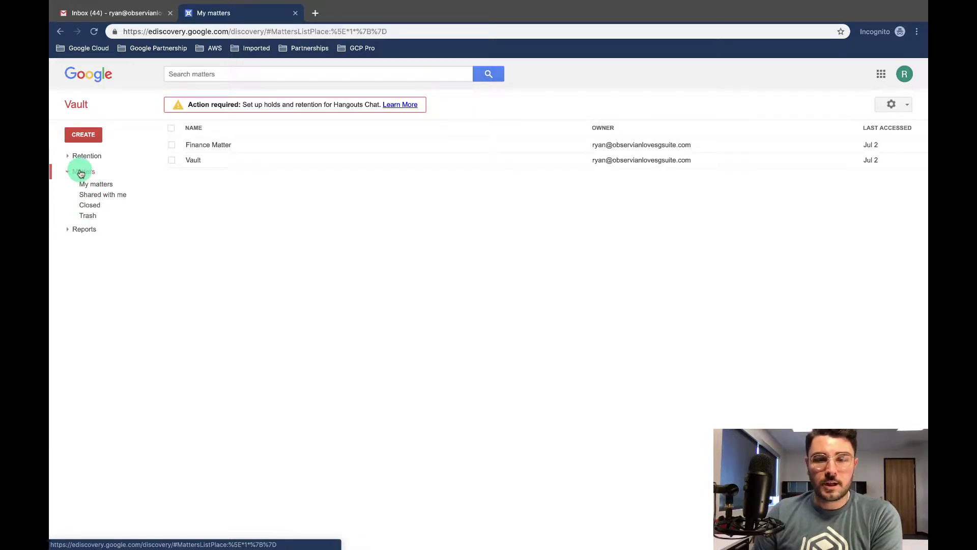
Create a new matter named 'Lisa'.
left_click(86, 136)
left_click(390, 276)
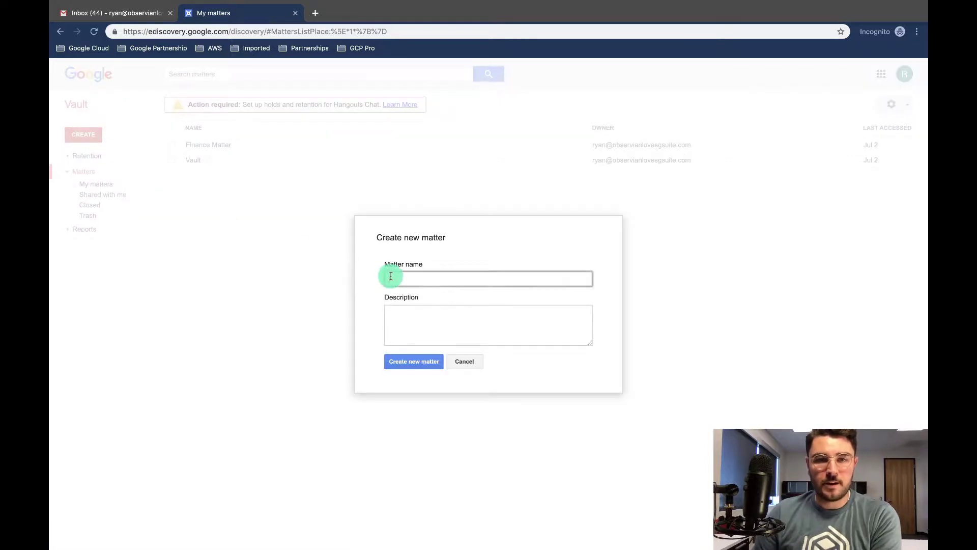
type("Lisa")
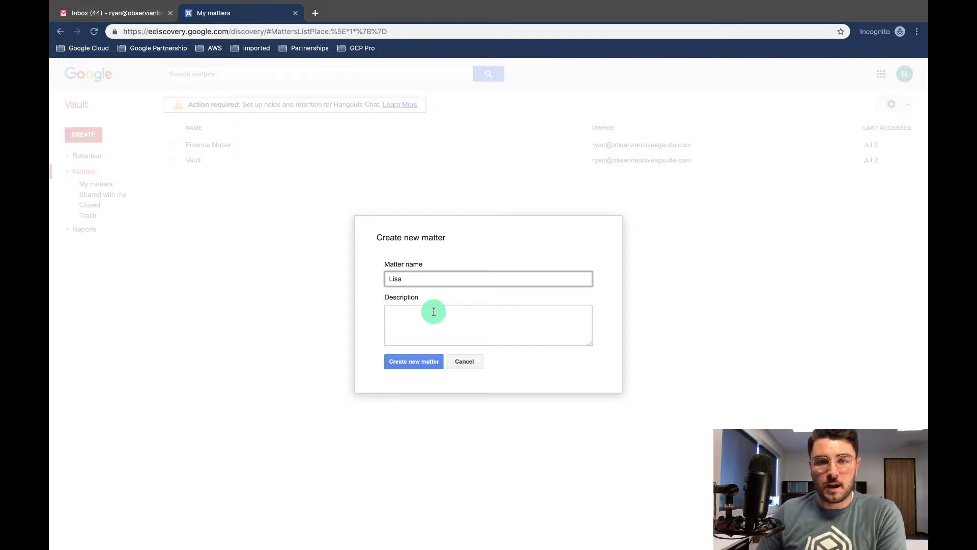
left_click(423, 362)
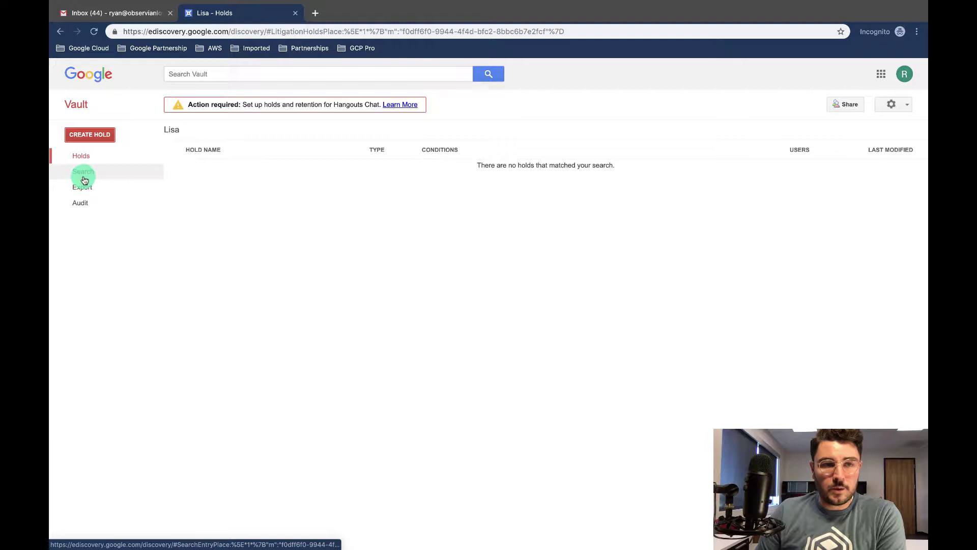
Start a new hold named 'Lisa - Test' with type set to Mail.
left_click(94, 139)
left_click(218, 192)
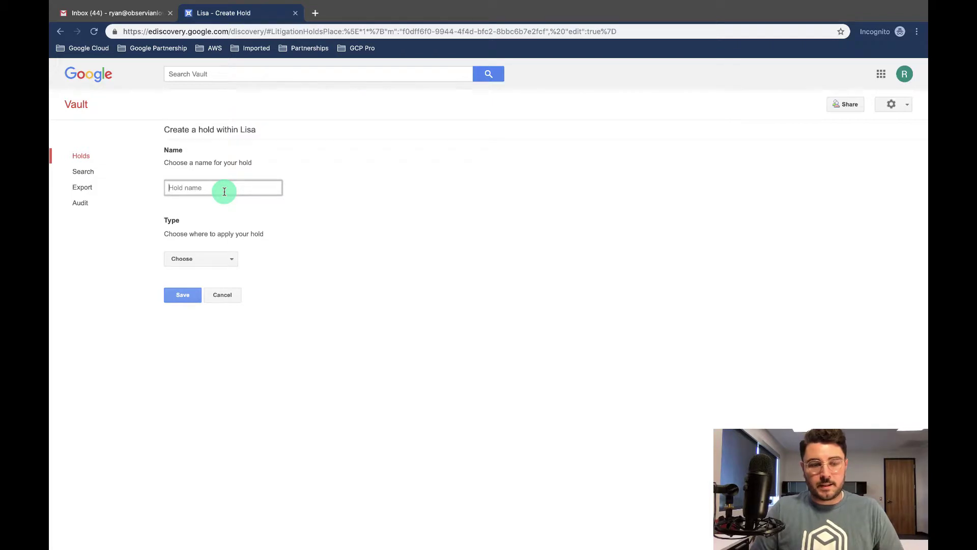
type("Lisa")
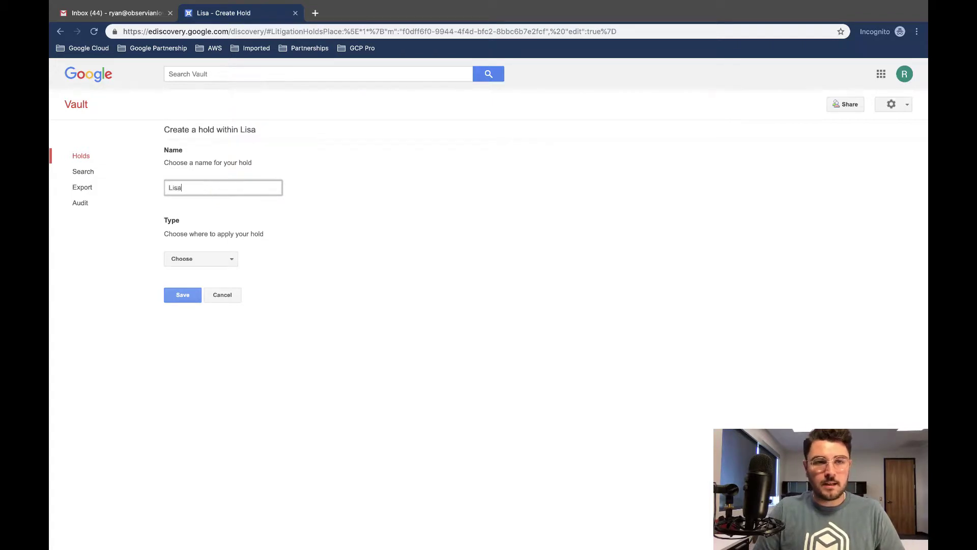
type(" - Test")
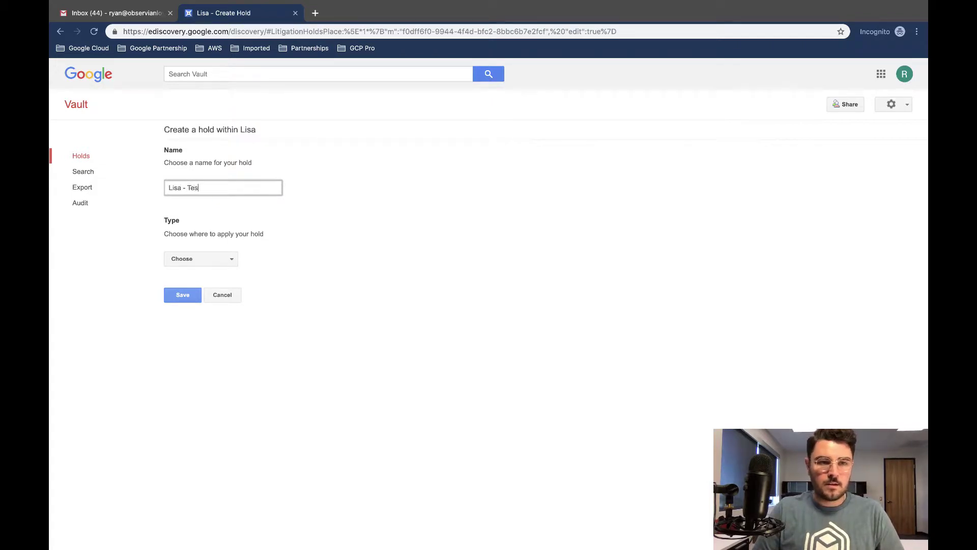
left_click(213, 255)
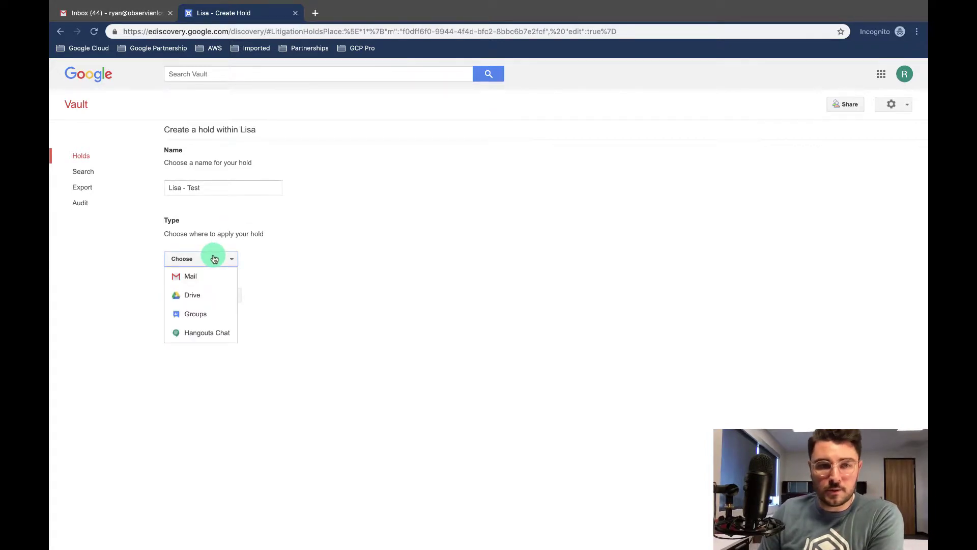
left_click(194, 281)
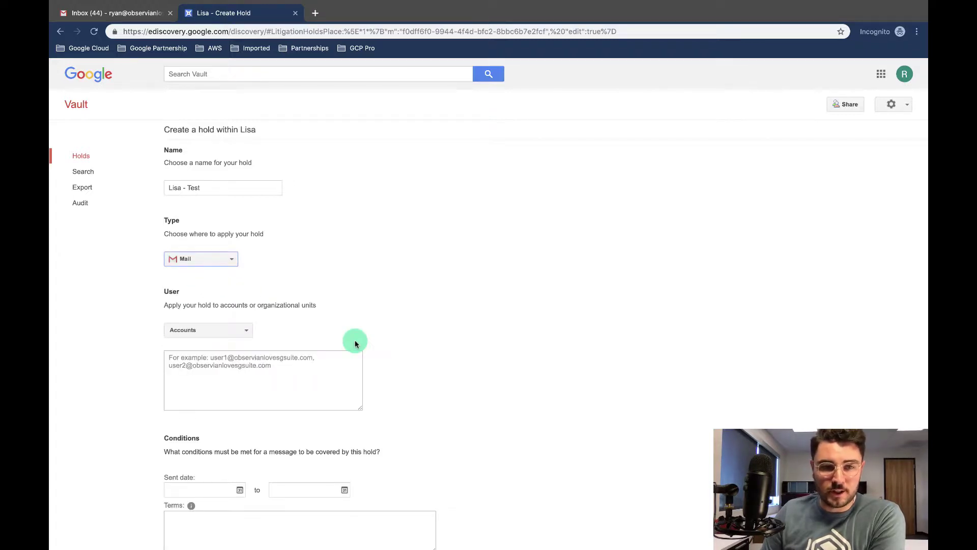
Keep the hold scoped to Accounts and add the suggested held user's address.
scroll(362, 337, "down", 1)
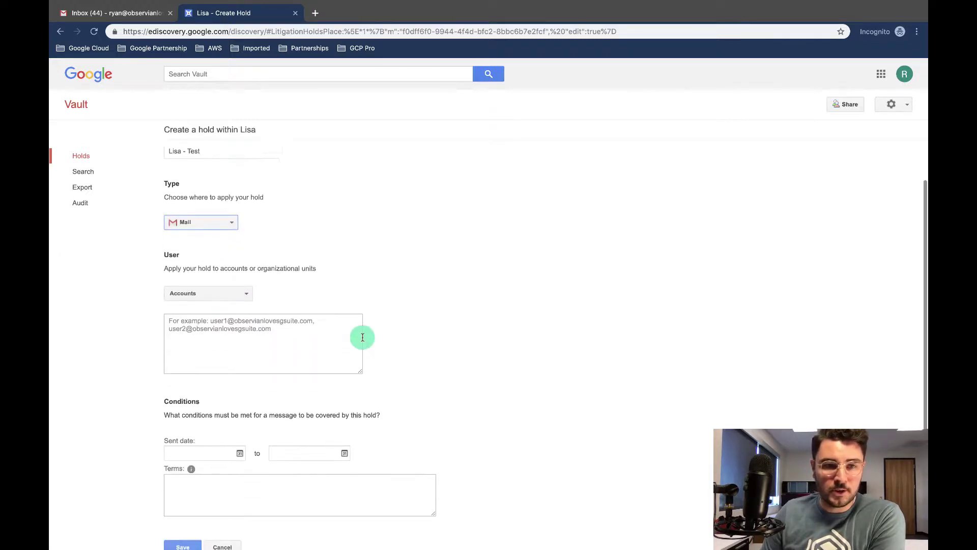
left_click(234, 290)
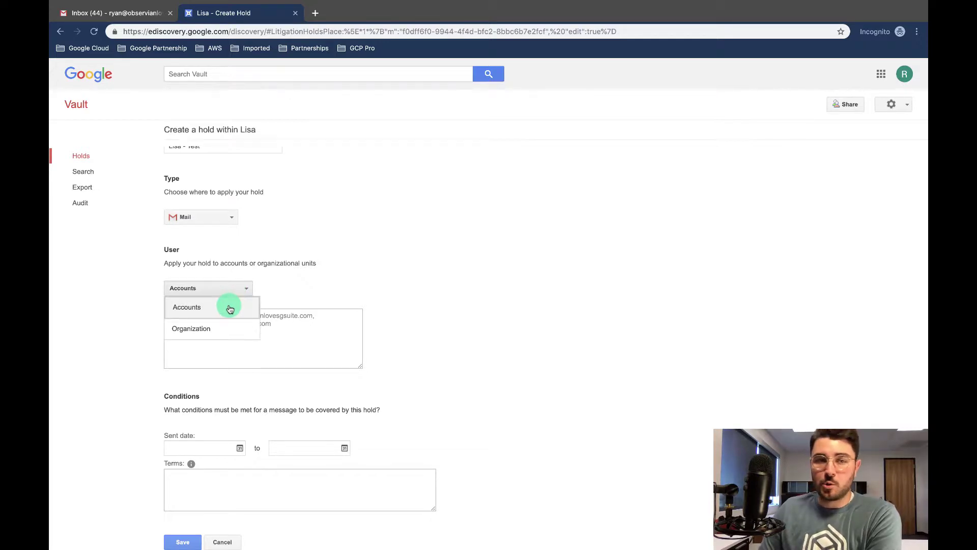
left_click(230, 309)
left_click(224, 321)
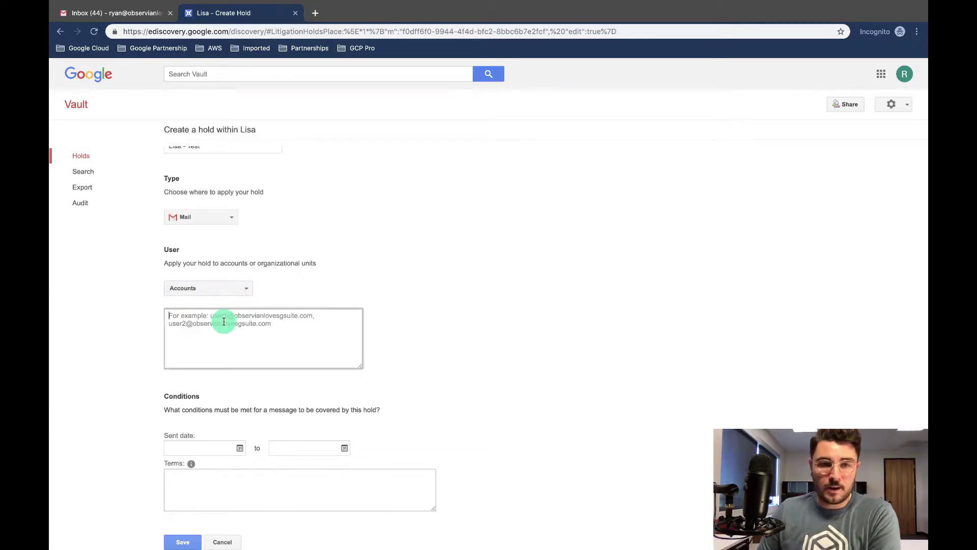
type("lisa")
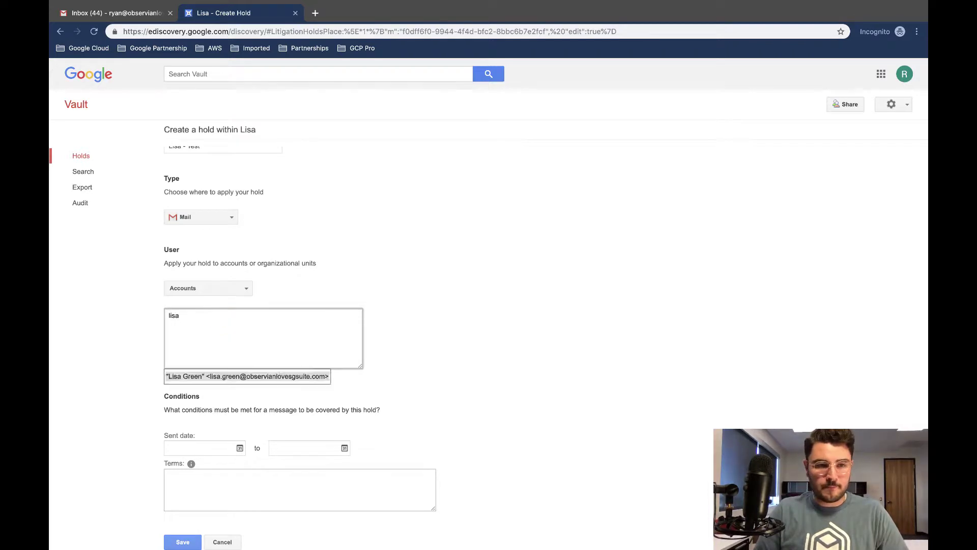
left_click(206, 377)
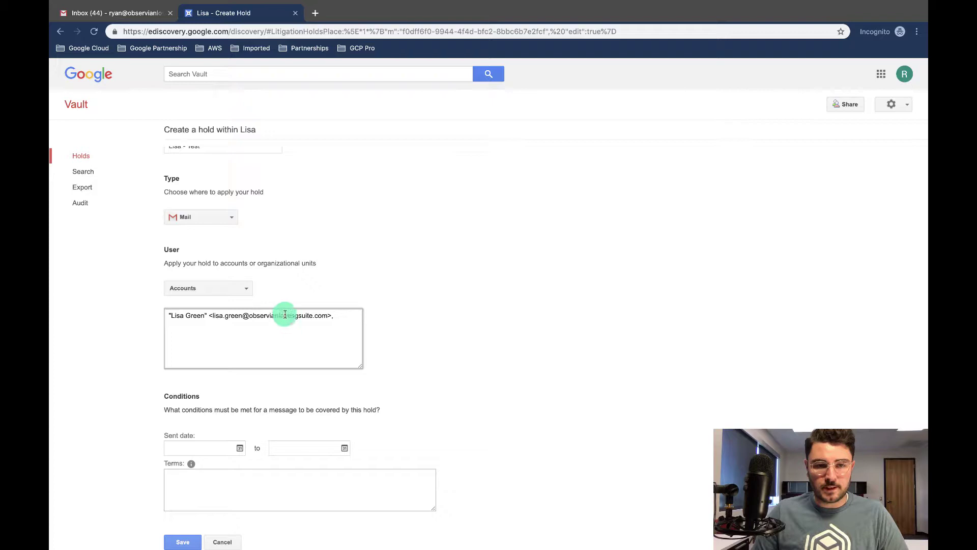
Limit the hold to mail sent from 2019 Jun 1 to 2019 Jun 30.
left_click(562, 391)
left_click(209, 447)
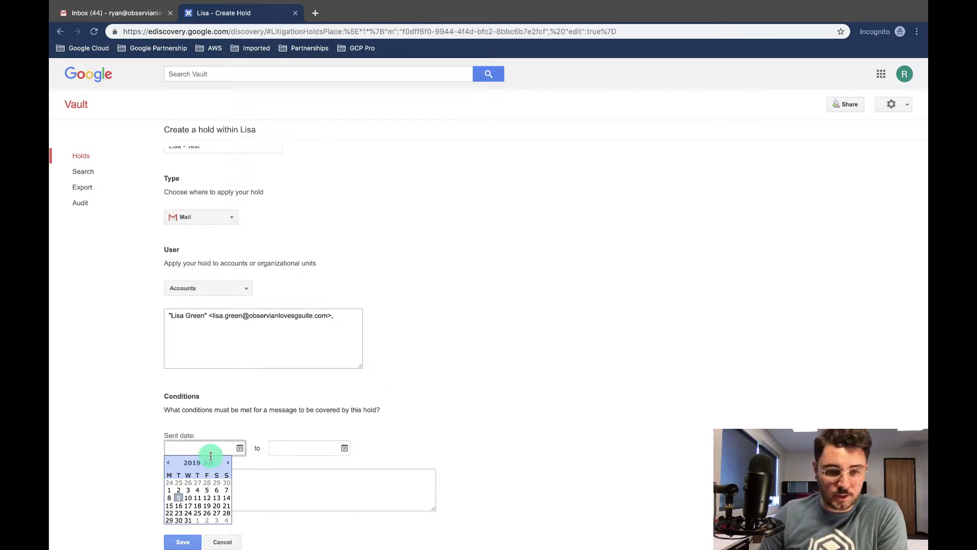
left_click(169, 463)
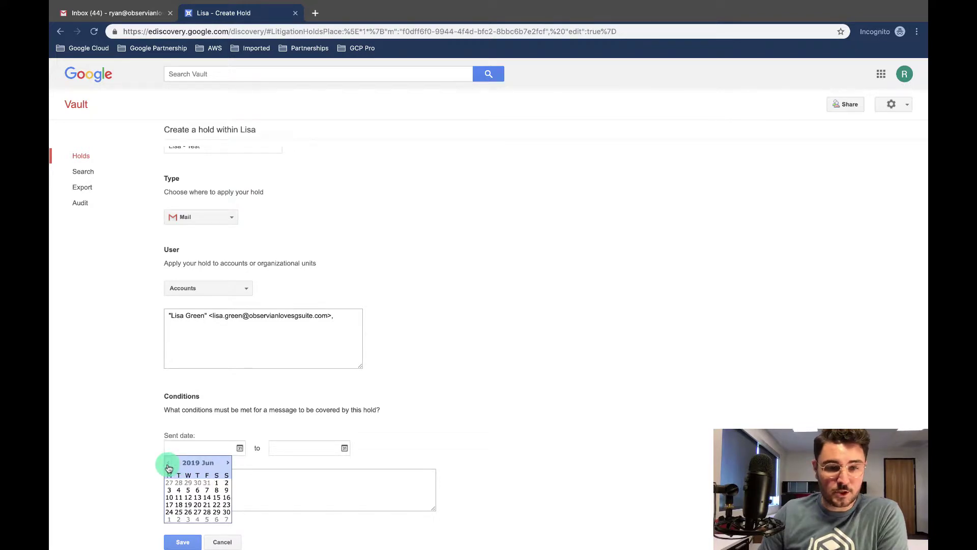
left_click(217, 483)
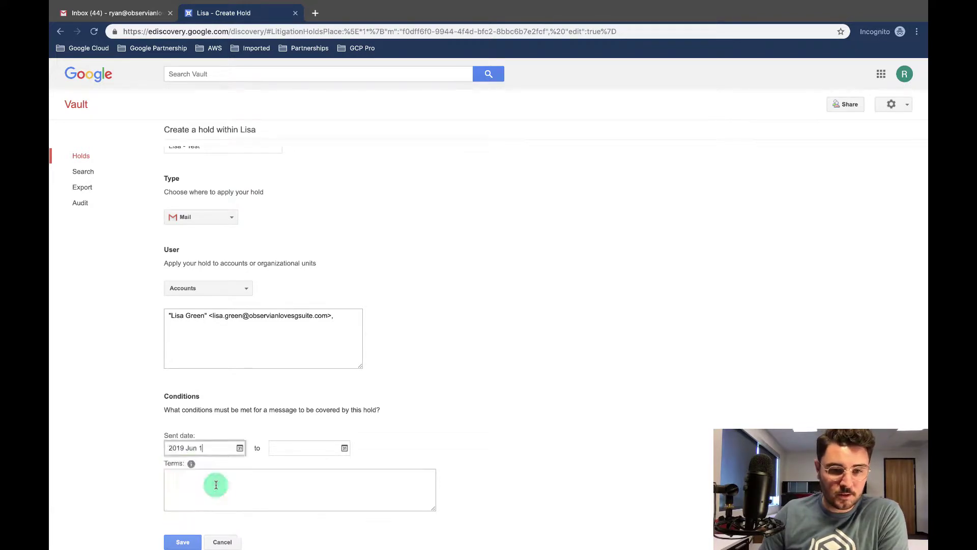
left_click(277, 449)
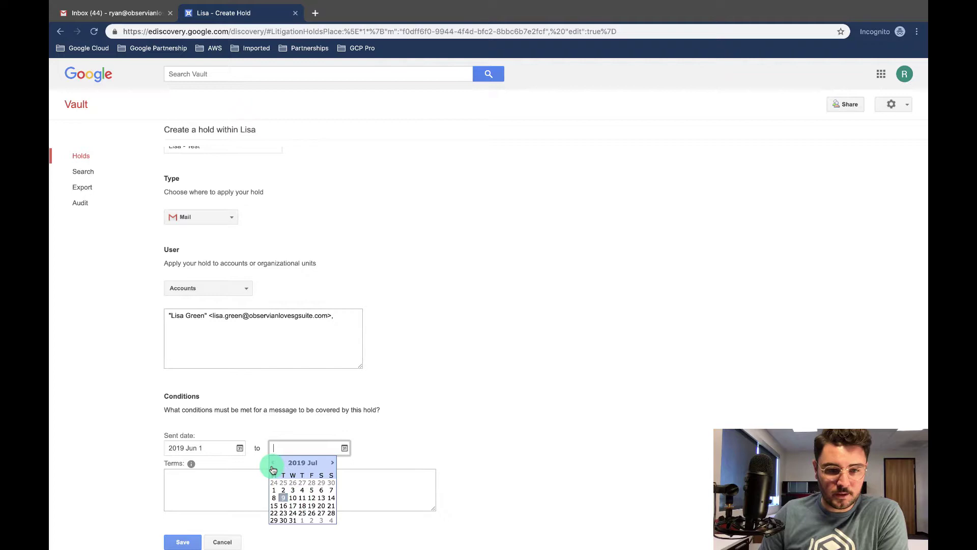
left_click(273, 464)
left_click(329, 512)
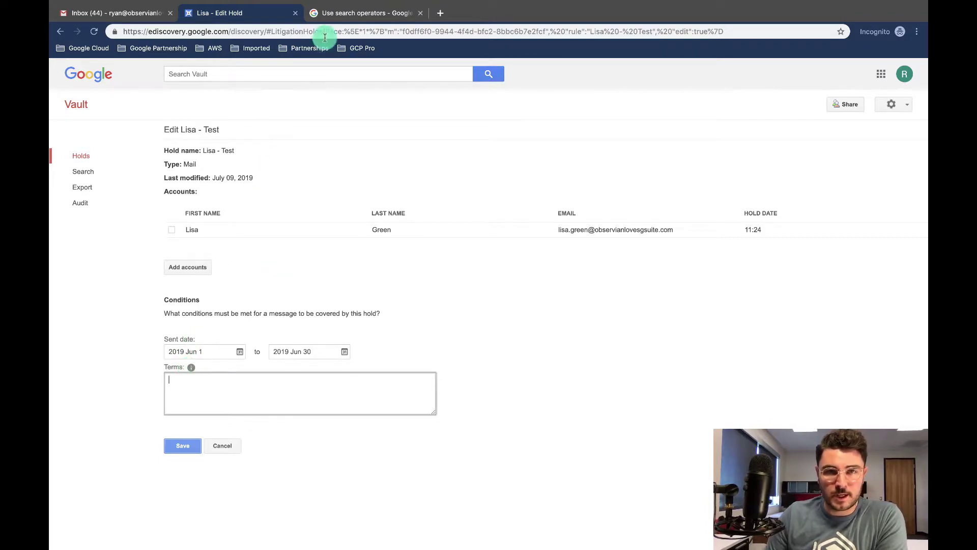
Review the 'Use search operators' help article, then go back to the hold editor.
left_click(336, 18)
scroll(320, 206, "up", 2)
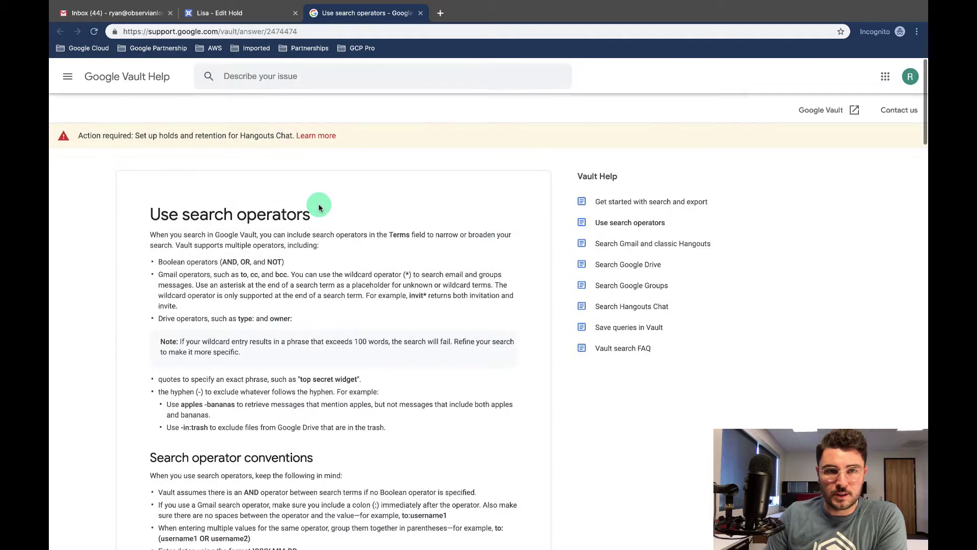
scroll(321, 206, "down", 10)
scroll(317, 211, "down", 3)
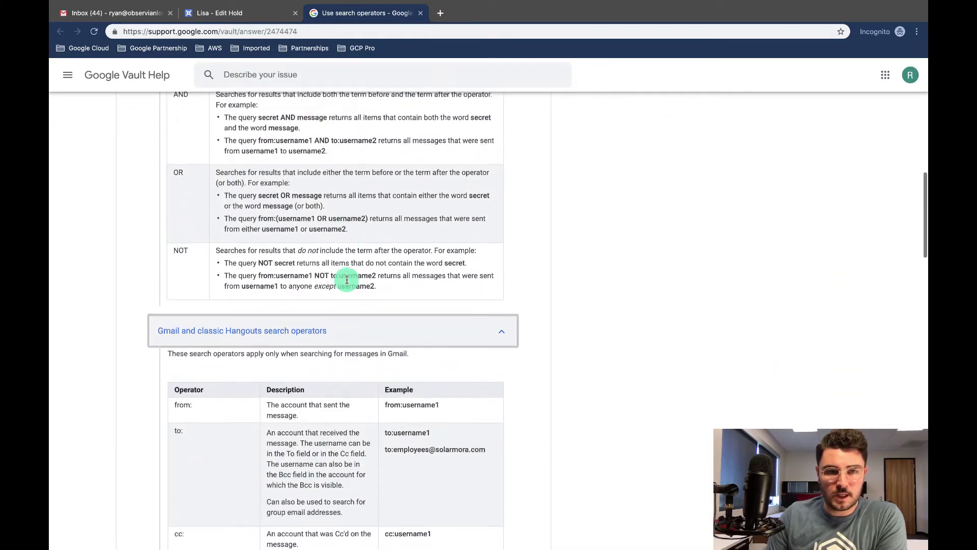
scroll(305, 219, "up", 2)
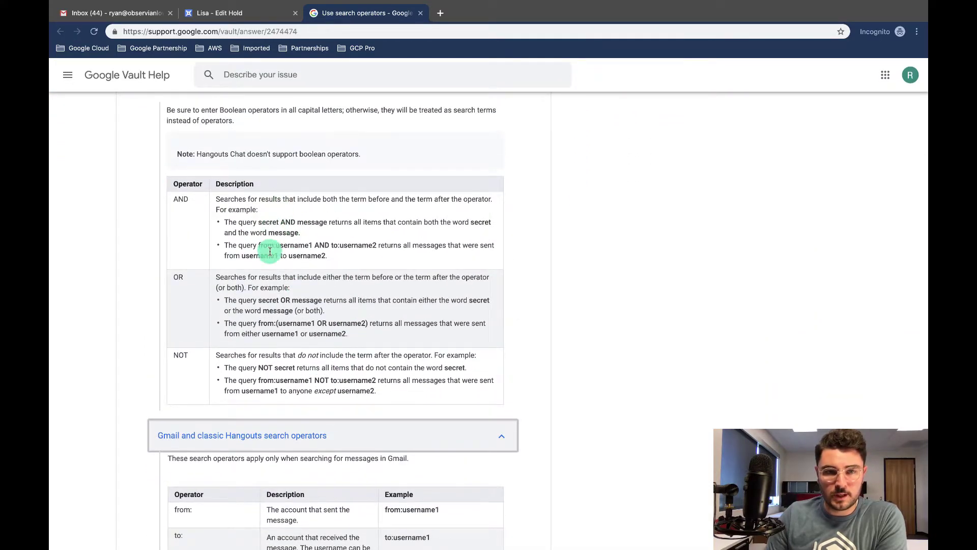
scroll(269, 251, "down", 2)
scroll(270, 251, "down", 5)
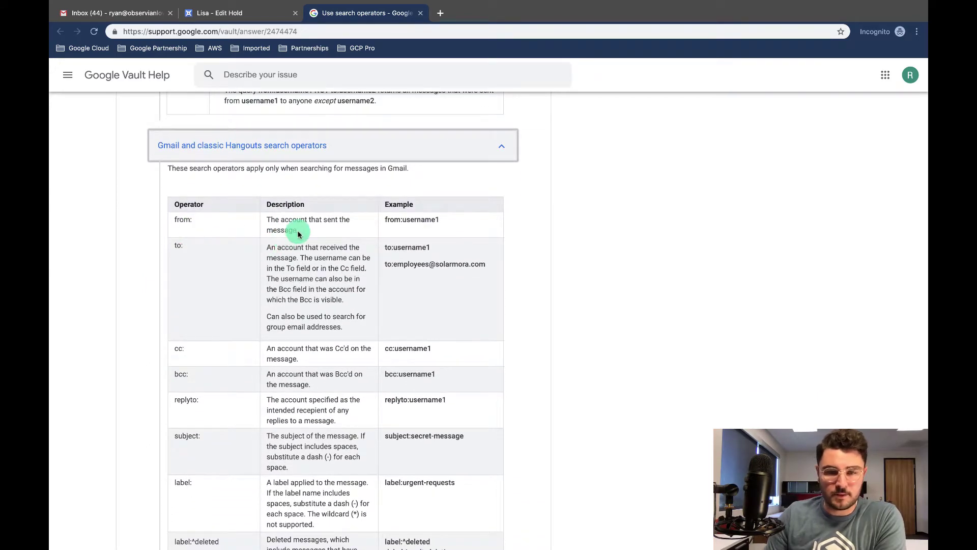
scroll(294, 244, "down", 3)
scroll(293, 237, "down", 6)
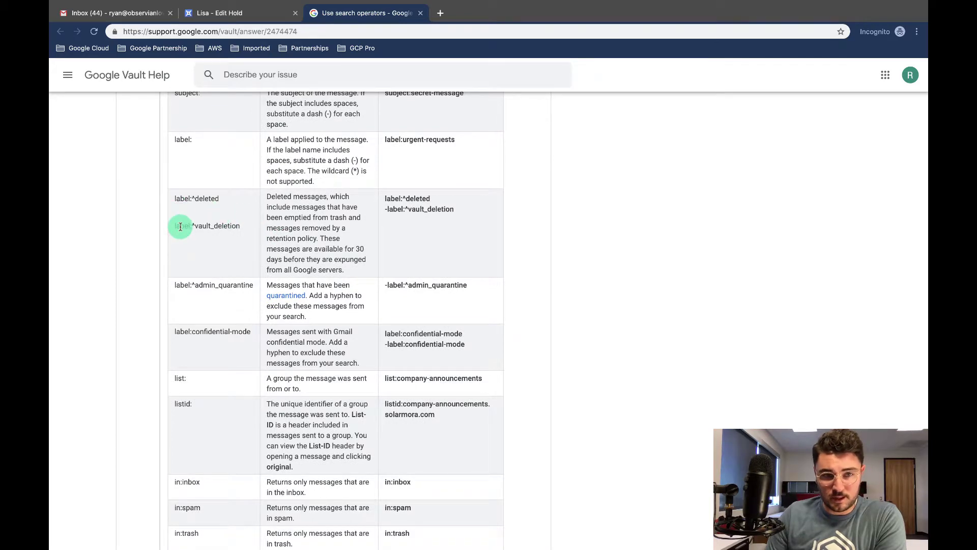
scroll(235, 256, "down", 11)
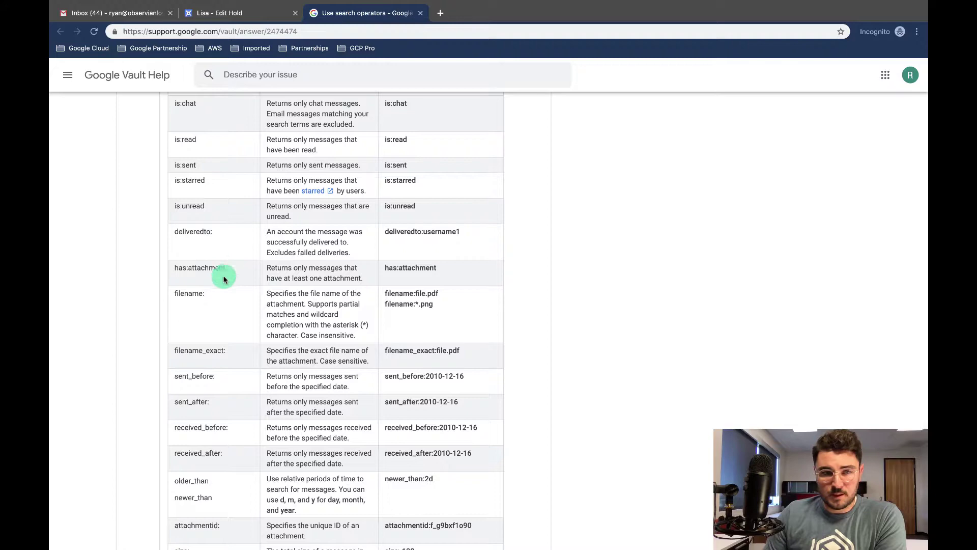
scroll(219, 335, "down", 6)
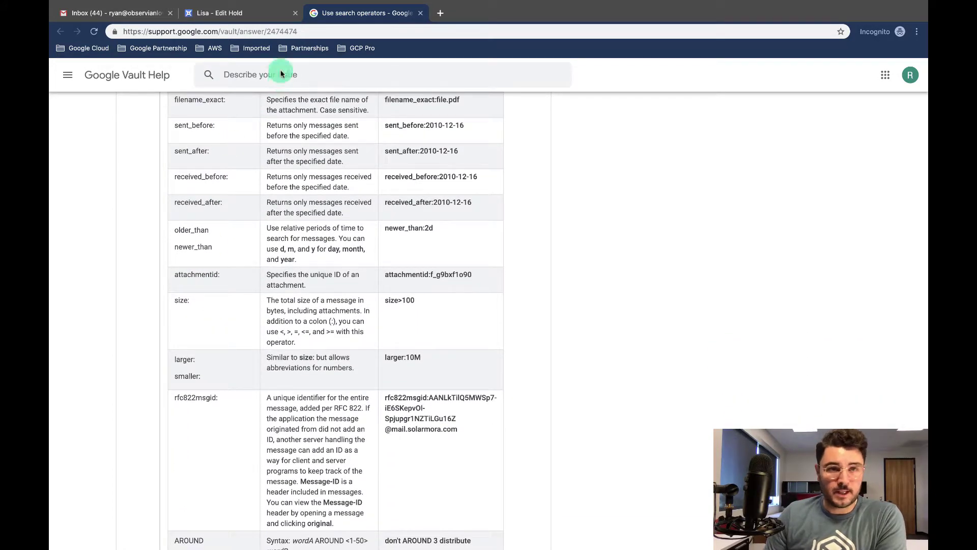
left_click(241, 14)
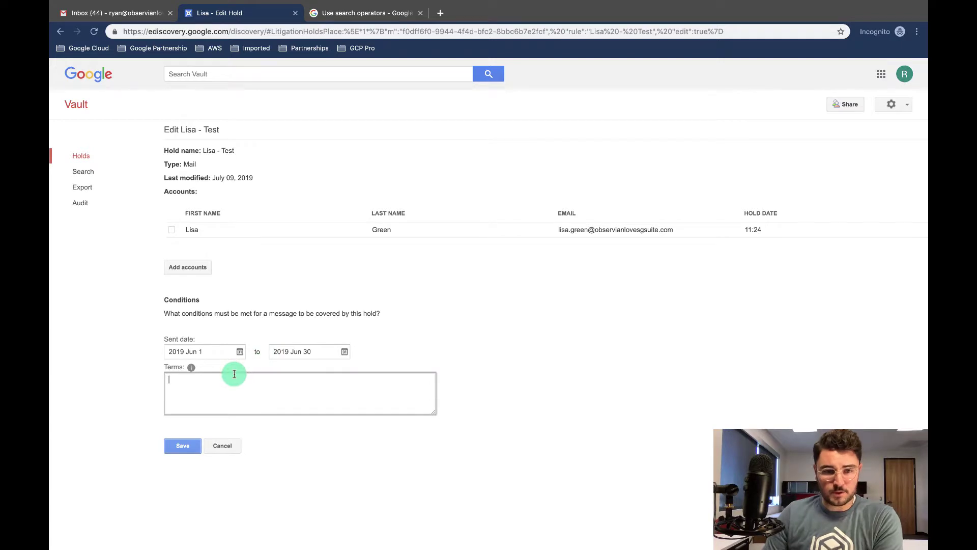
Add the term "test" to the hold's conditions and save it.
type("\"test")
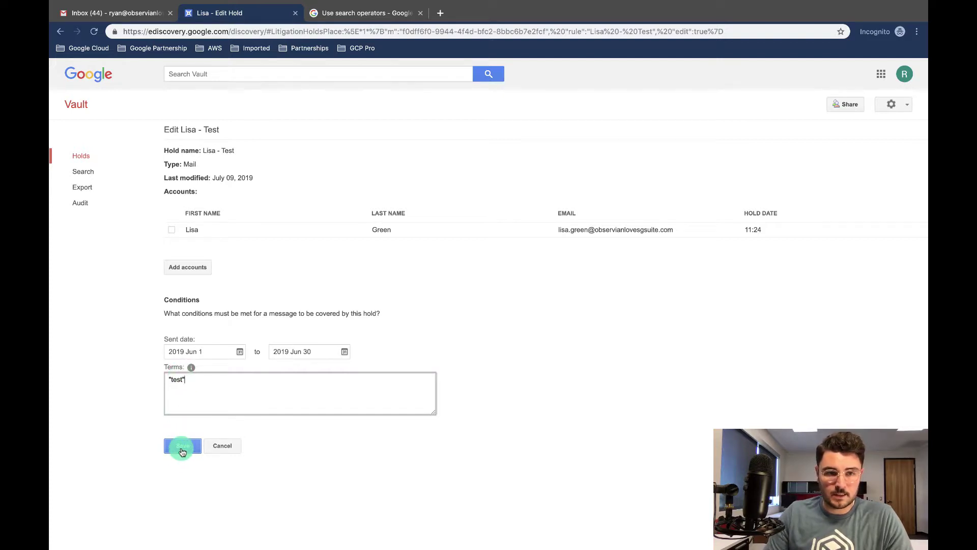
left_click(182, 448)
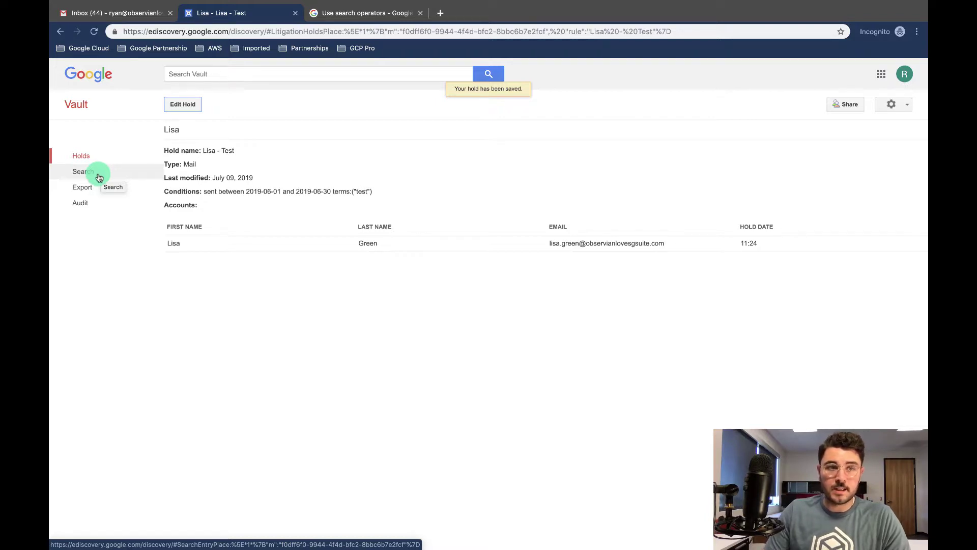
Open the matter's search and replace the duplicated accounts with the held user's account.
left_click(99, 177)
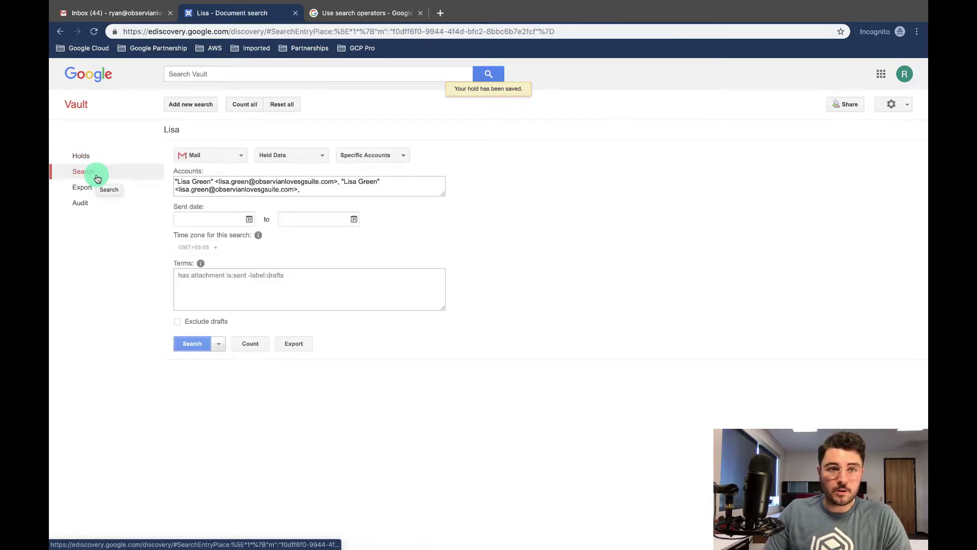
left_click_drag(327, 185, 175, 174)
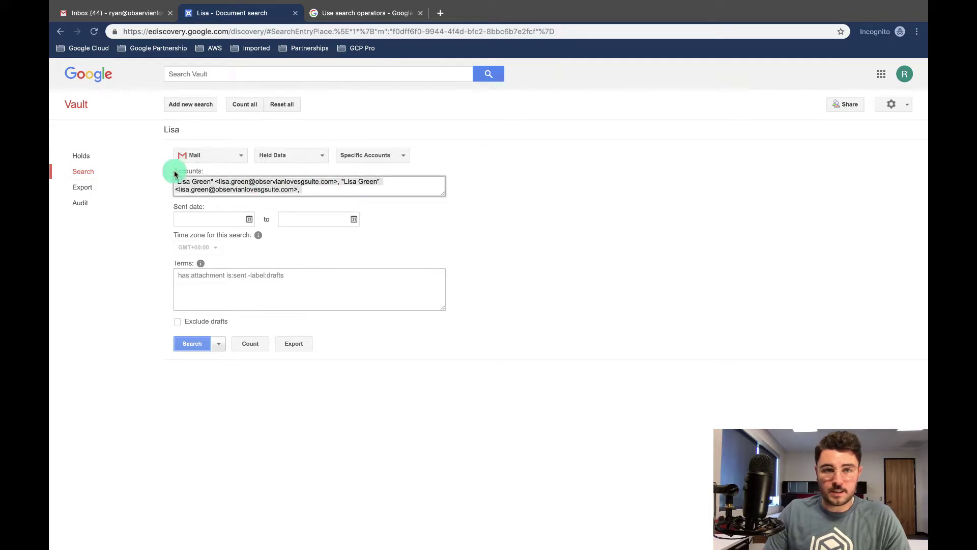
key("BackSpace")
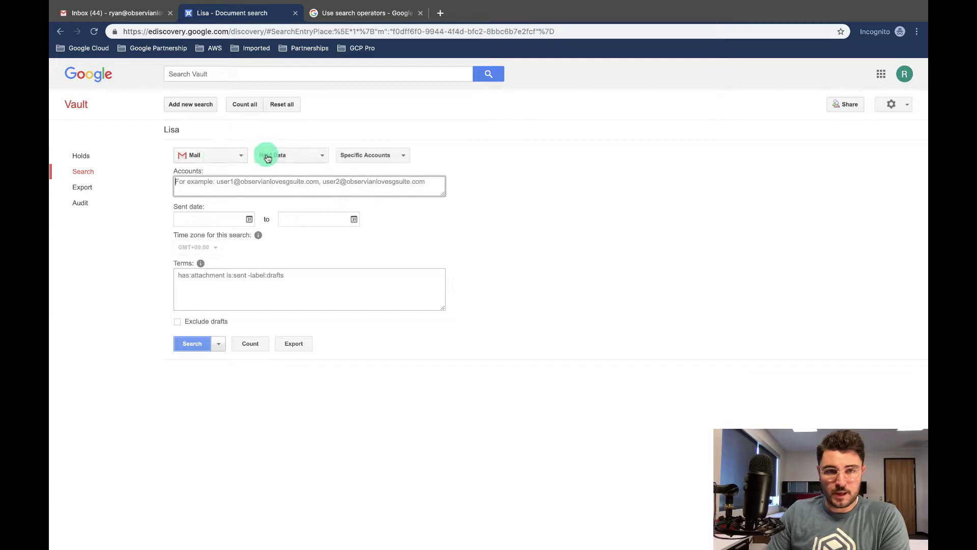
left_click(233, 184)
type("lisa")
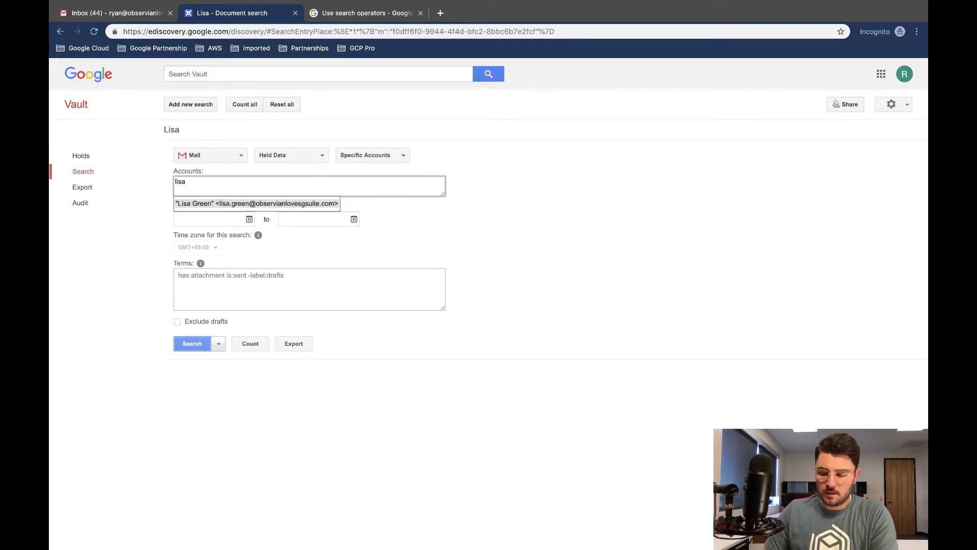
key("Return")
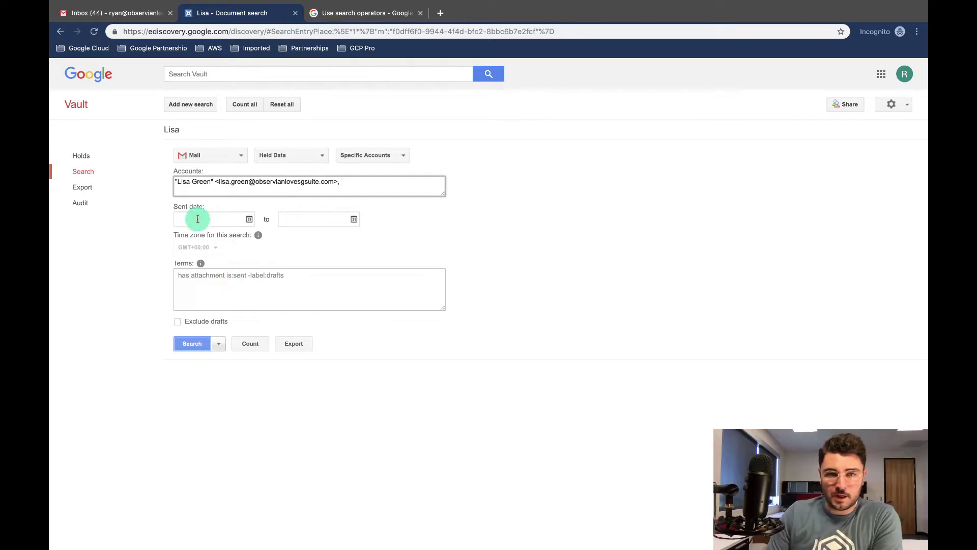
Count matching held mail: 4 messages across 1 account.
left_click(257, 345)
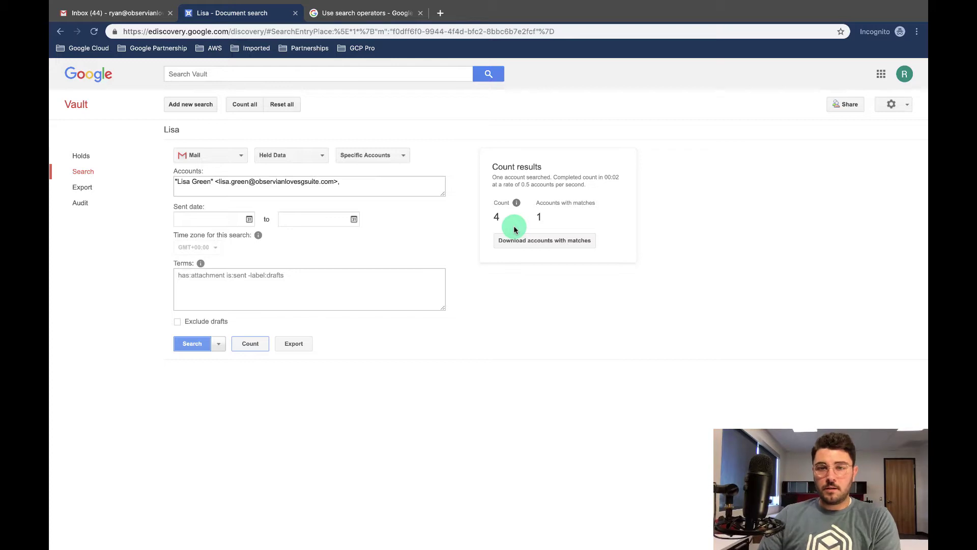
double_click(540, 216)
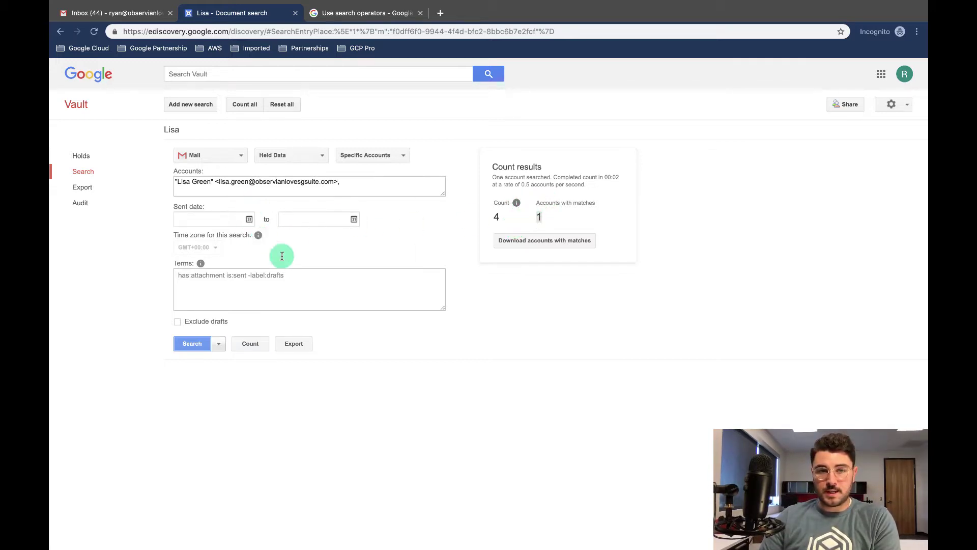
left_click_drag(506, 212, 535, 220)
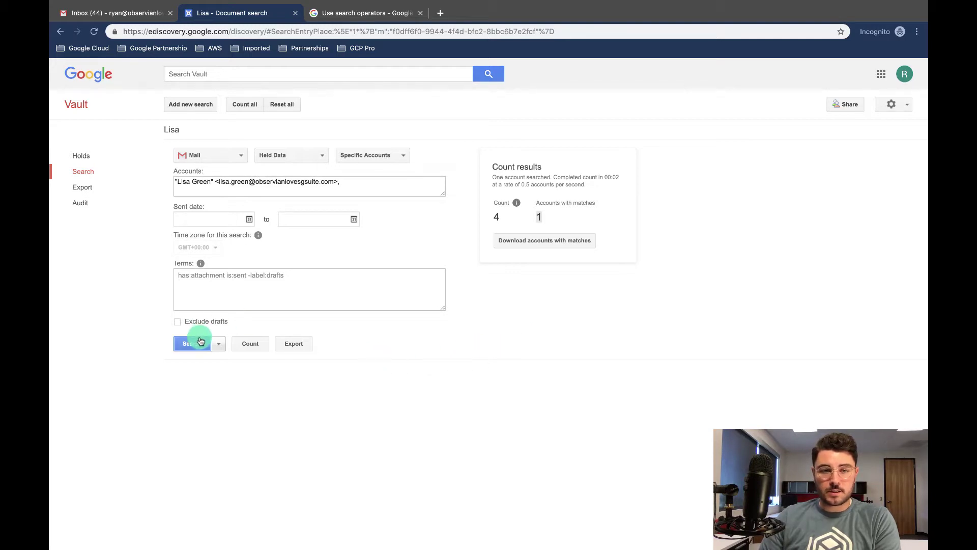
Run the search and open 'Revoke access', expanding its first two messages.
left_click(184, 342)
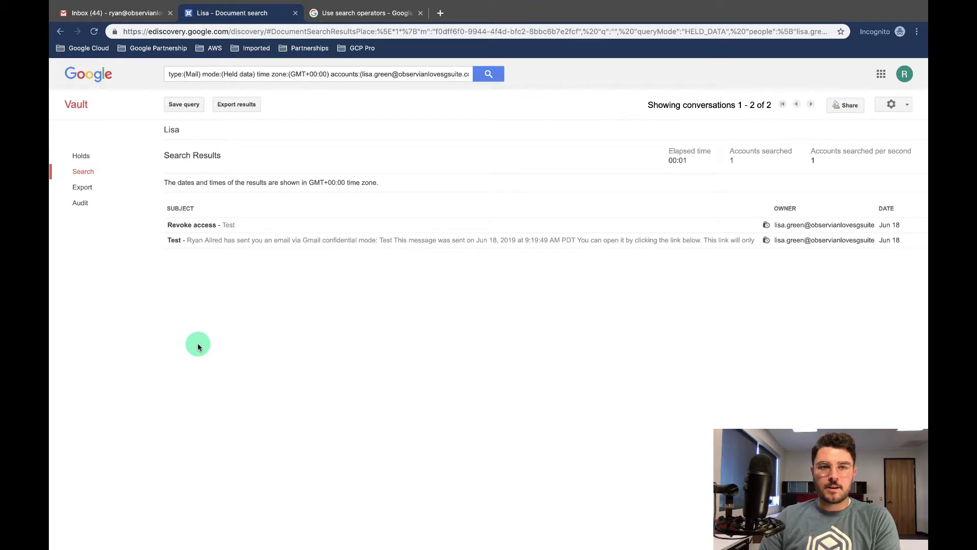
left_click(241, 227)
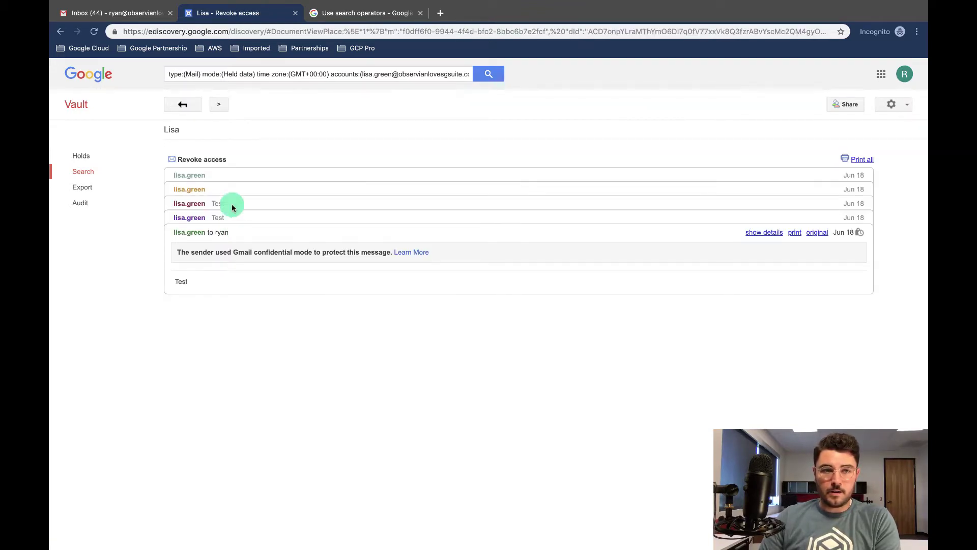
left_click(221, 176)
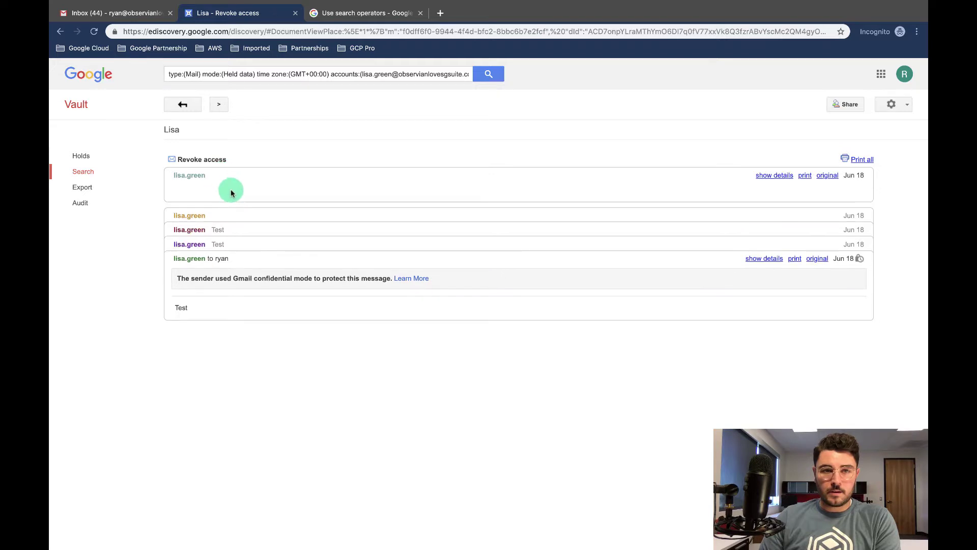
left_click(229, 214)
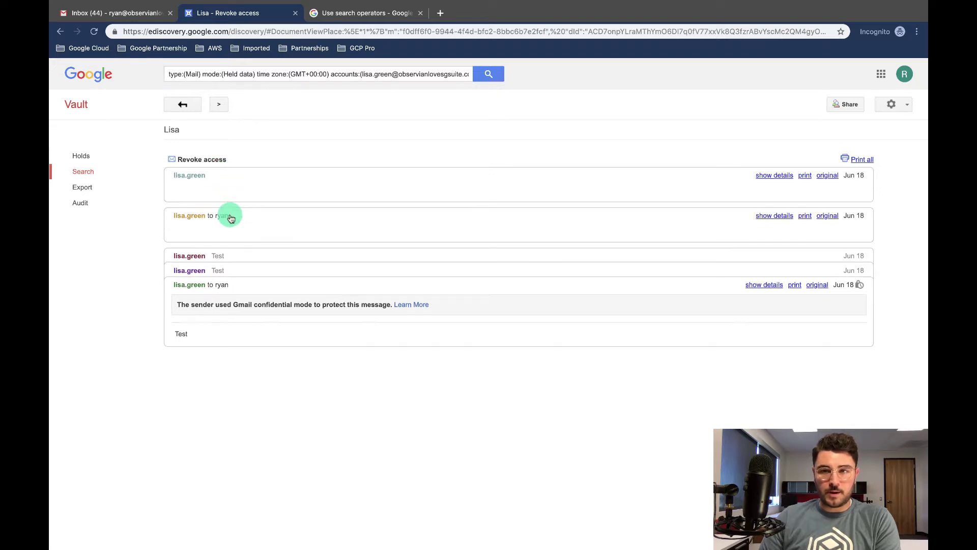
Inspect message header details and the third message, then return to the results list.
left_click(775, 216)
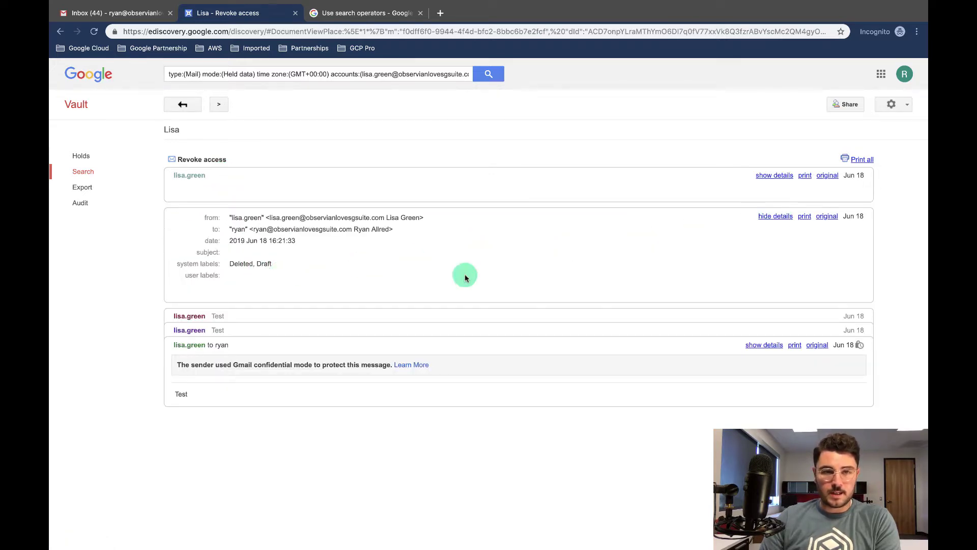
left_click(775, 216)
left_click(780, 182)
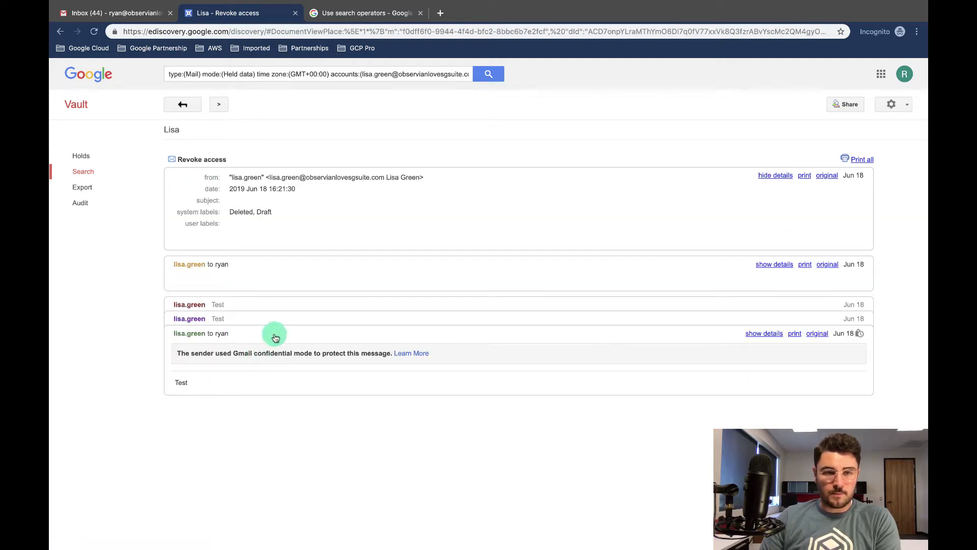
left_click(232, 320)
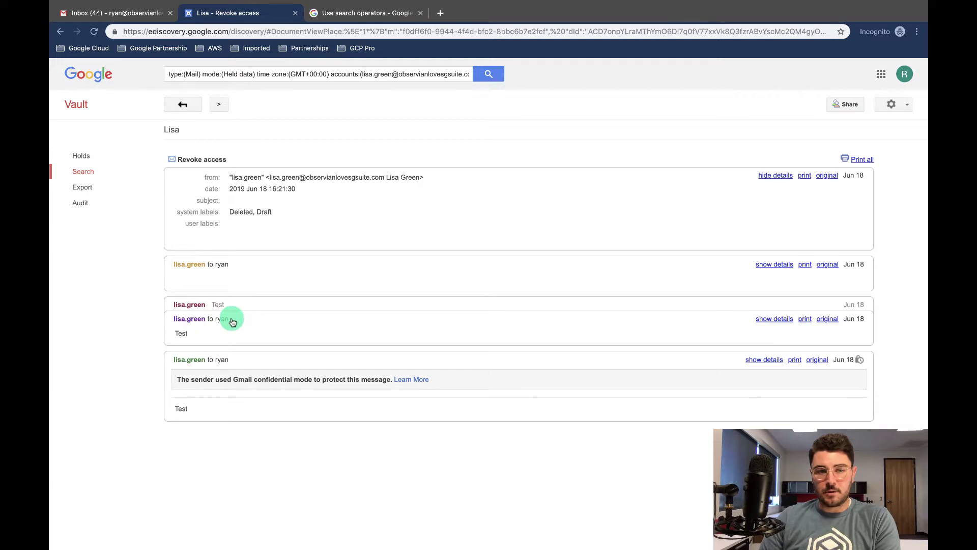
left_click(230, 320)
left_click(225, 325)
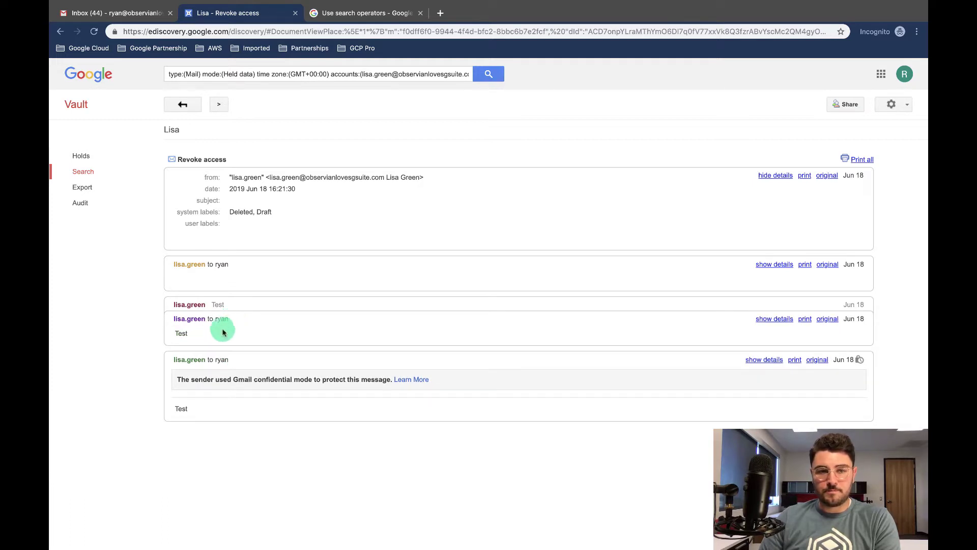
left_click(184, 106)
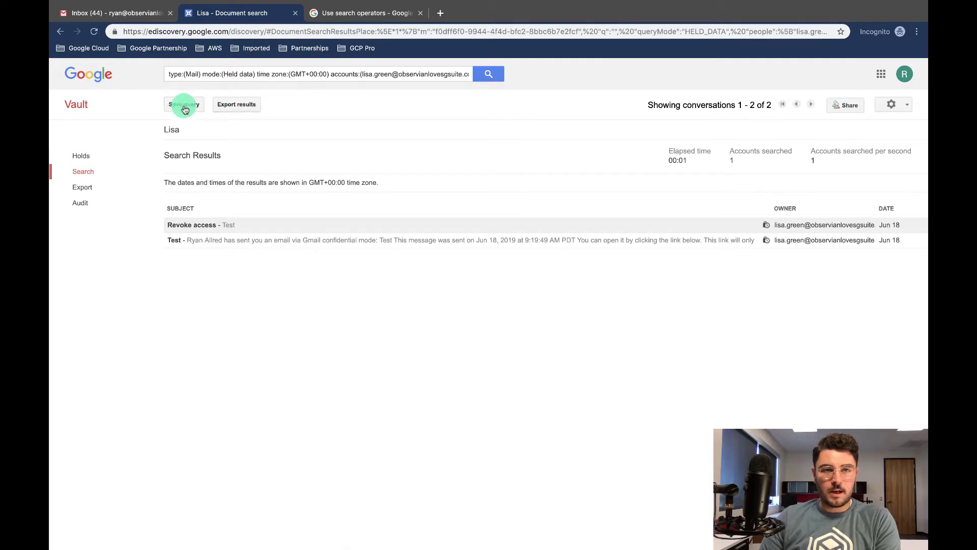
left_click(251, 110)
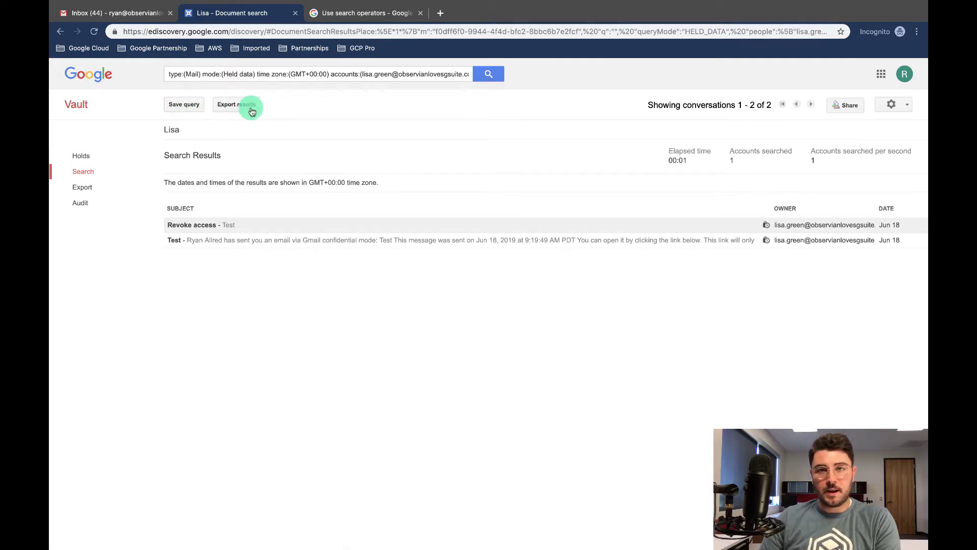
Share the Lisa matter with the colleague's account, then go back to My matters.
left_click(854, 111)
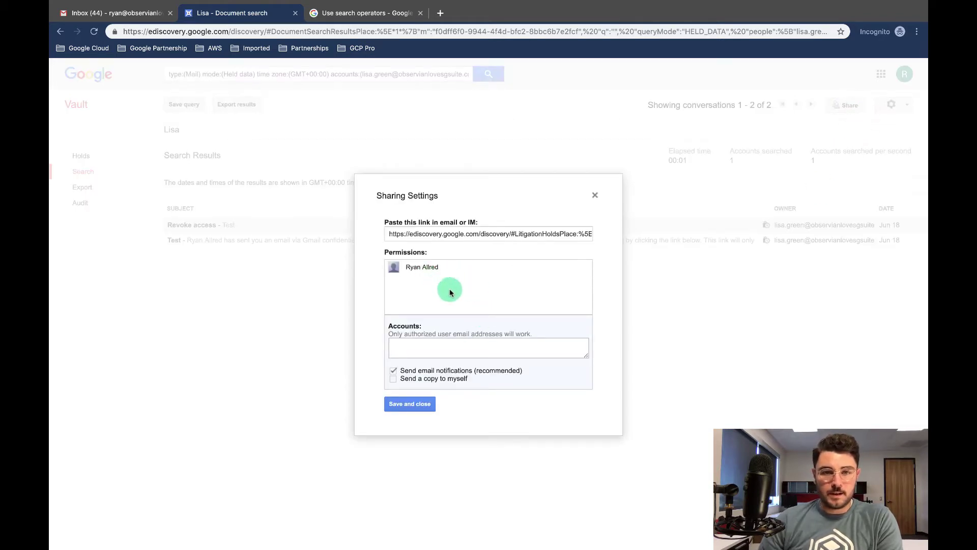
left_click(408, 351)
type("mar")
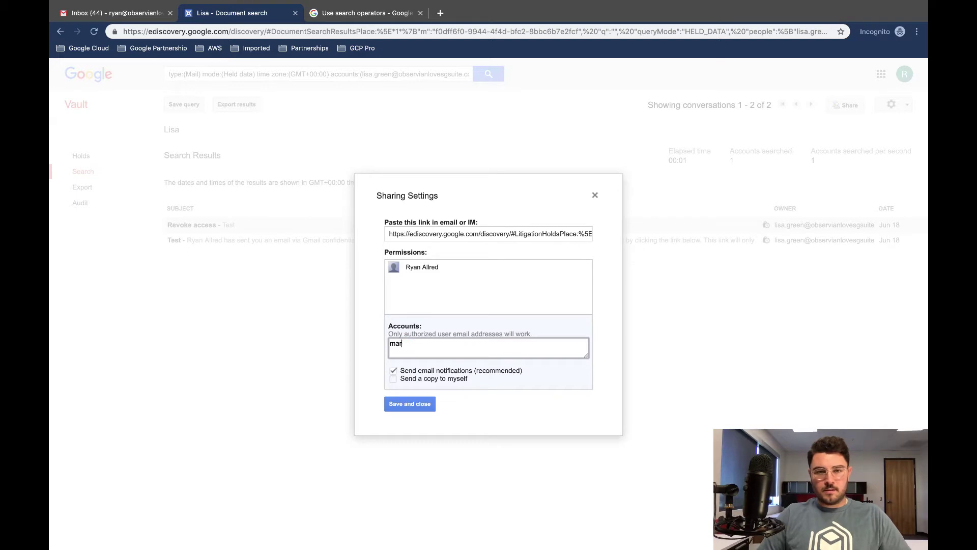
type("k")
key("Return")
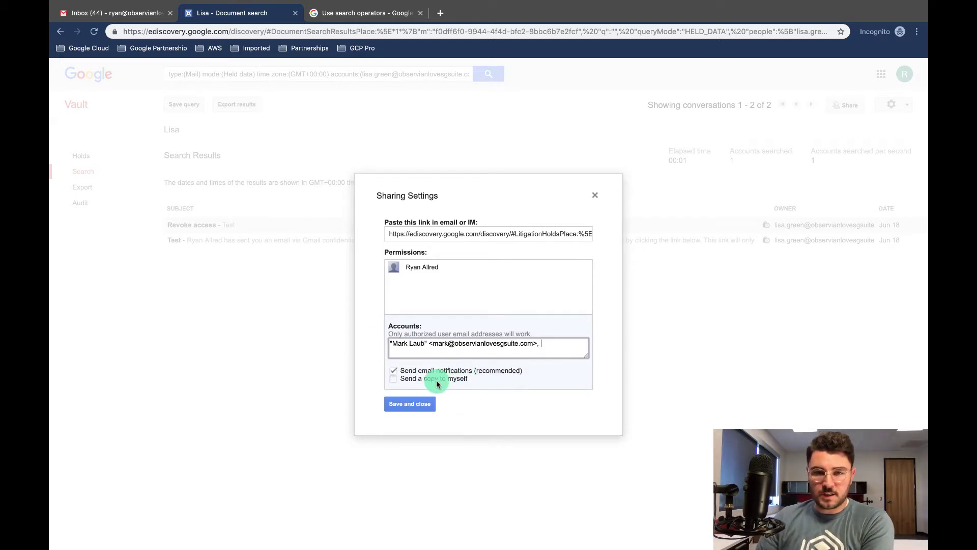
left_click(402, 404)
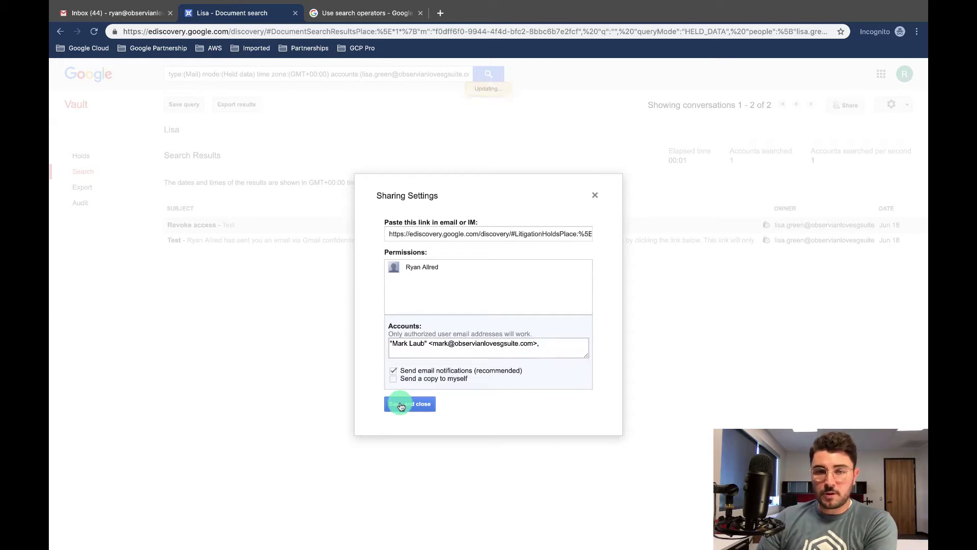
left_click(80, 105)
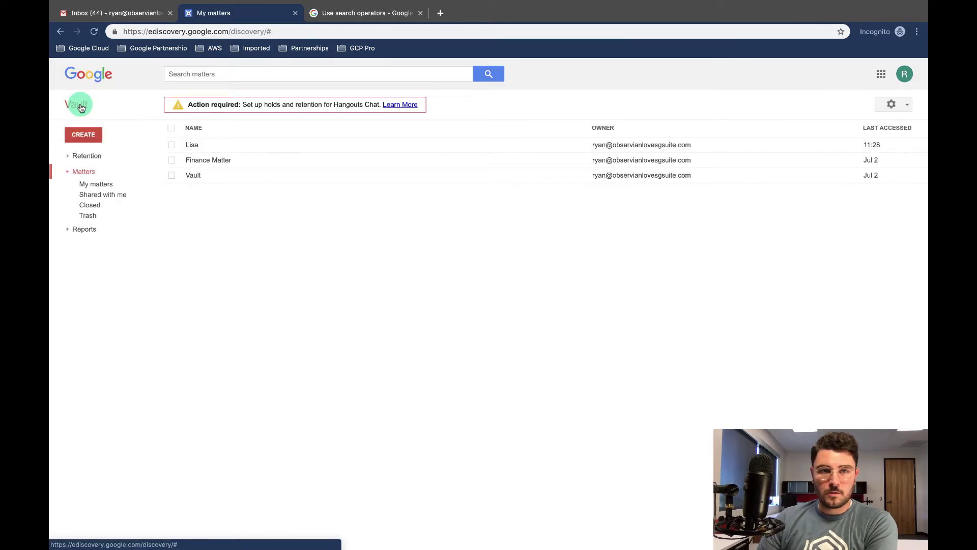
Check that Shared with me is empty, then reopen the Lisa matter from My matters.
left_click(102, 190)
left_click(99, 194)
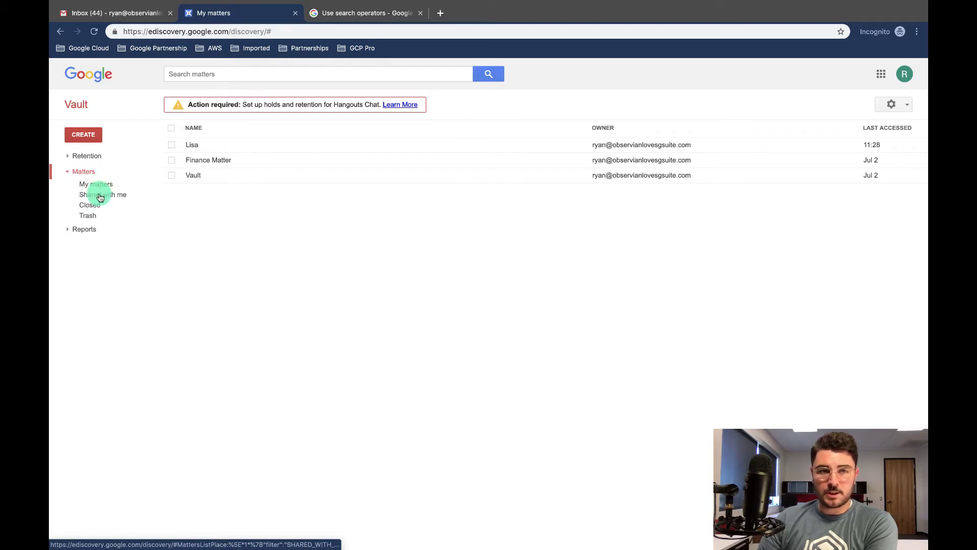
left_click(199, 182)
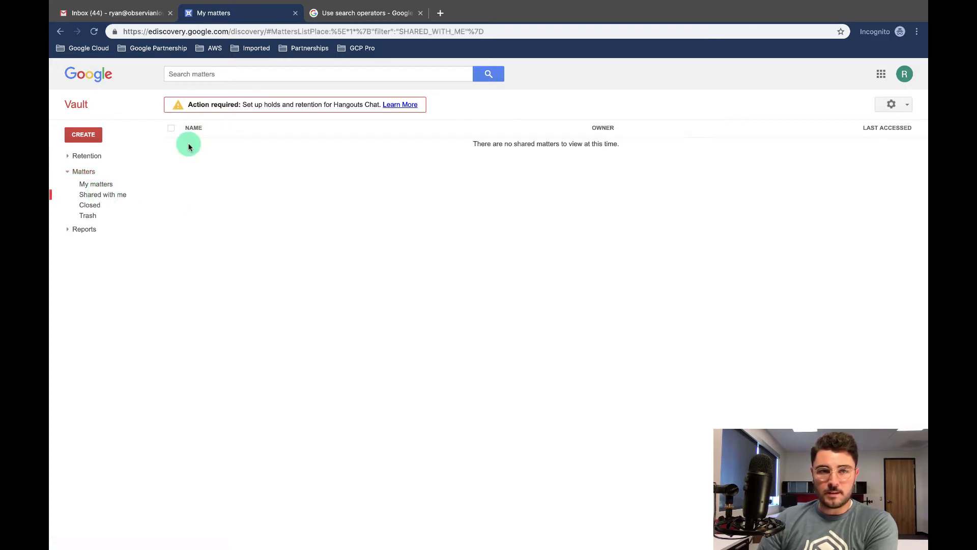
left_click(96, 188)
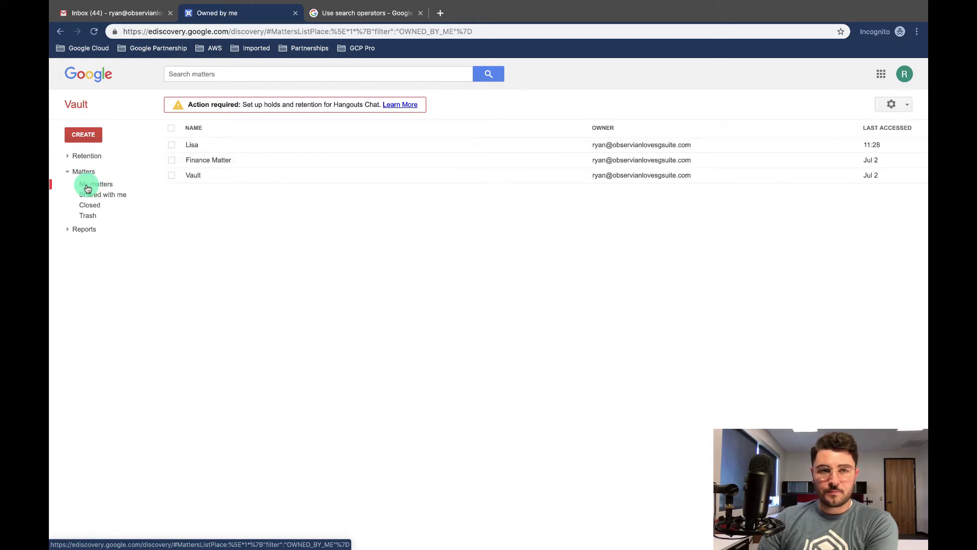
left_click(195, 146)
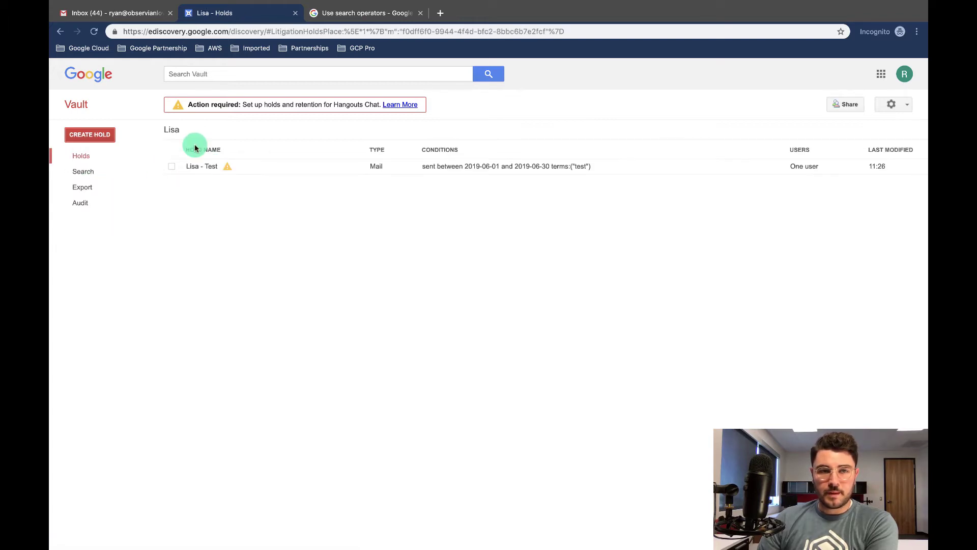
left_click(93, 204)
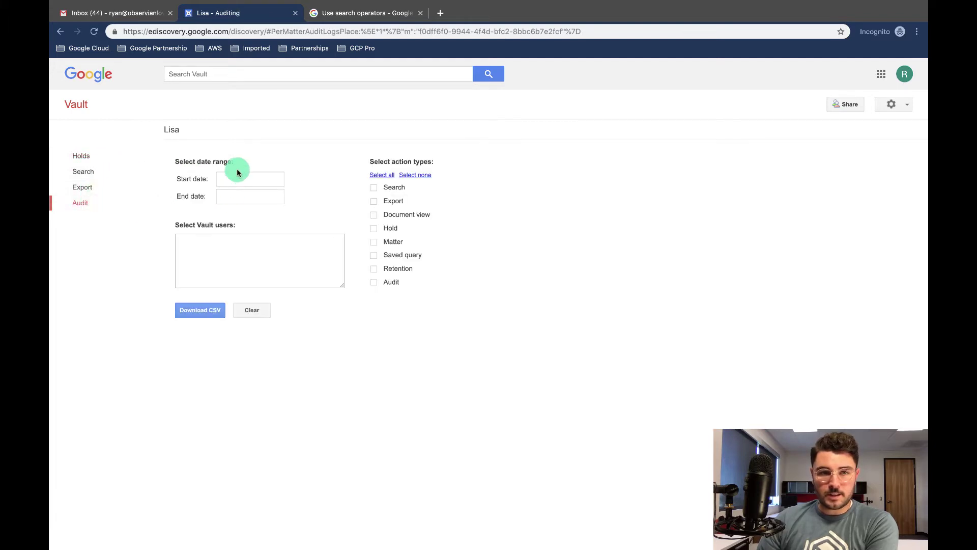
left_click(239, 250)
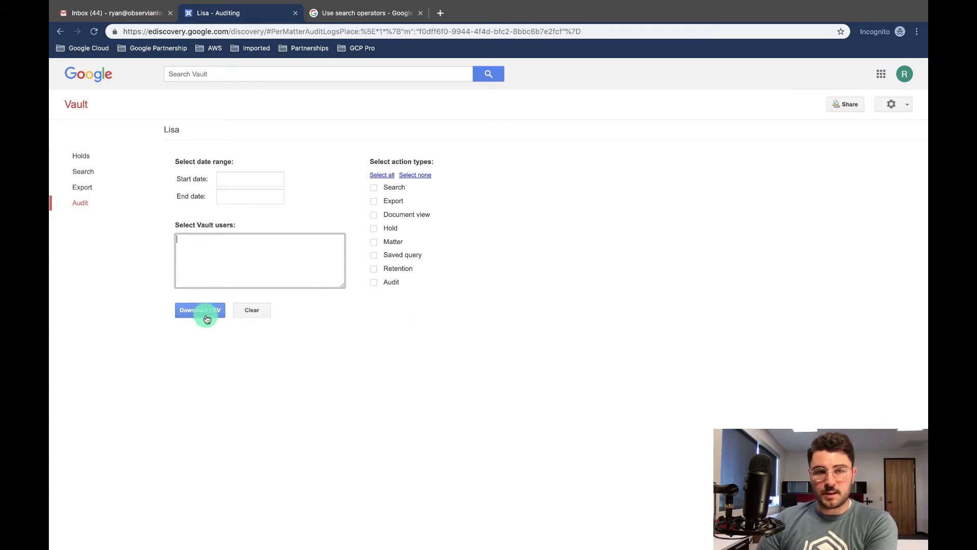
left_click(88, 163)
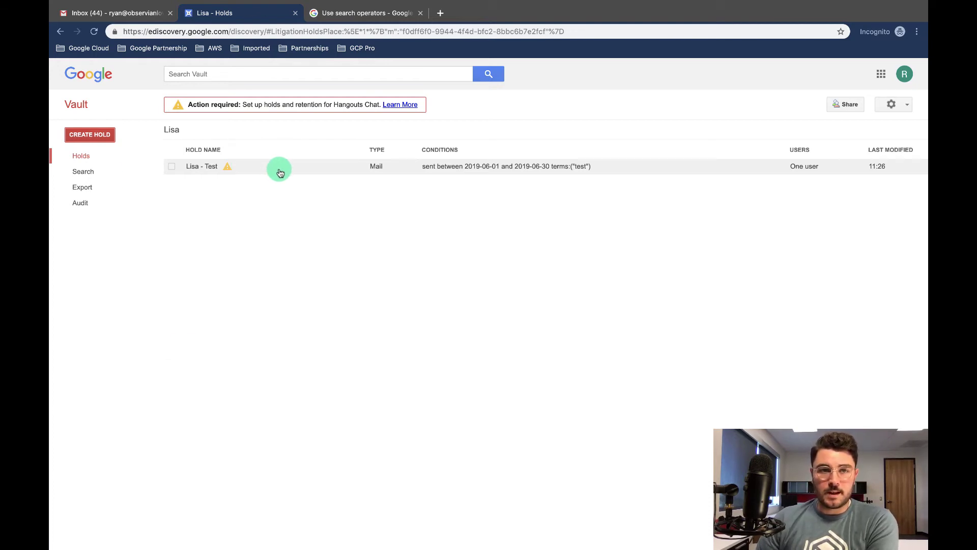
Leave the search form for Holds and open the Lisa - Test hold in edit mode.
left_click(114, 177)
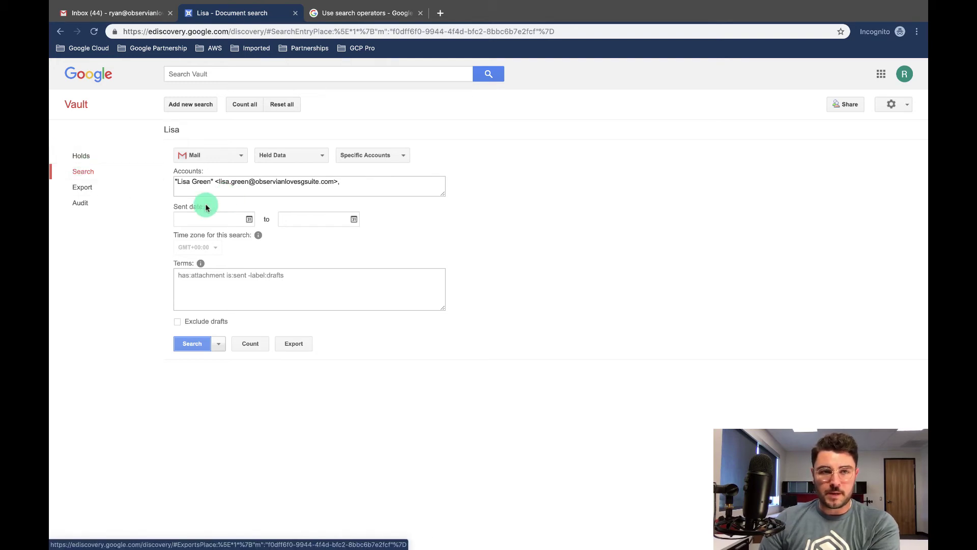
left_click(62, 156)
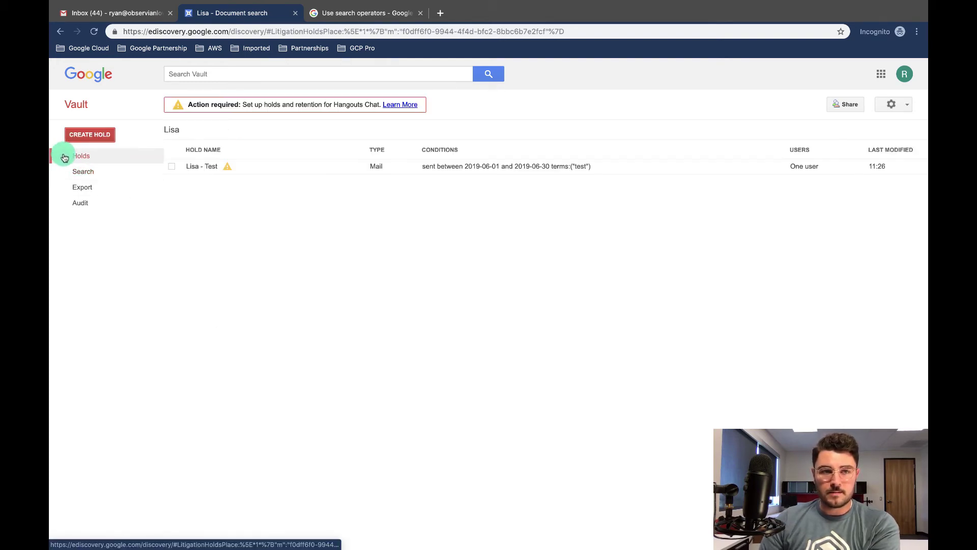
left_click(210, 163)
left_click(192, 105)
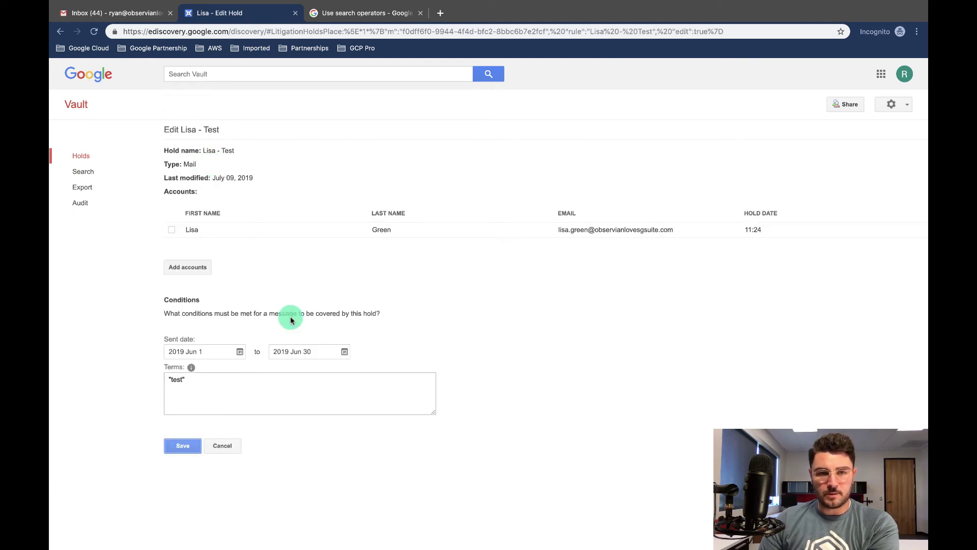
Append -"Test" to the Lisa - Test hold's "test" term and save the hold.
left_click(209, 382)
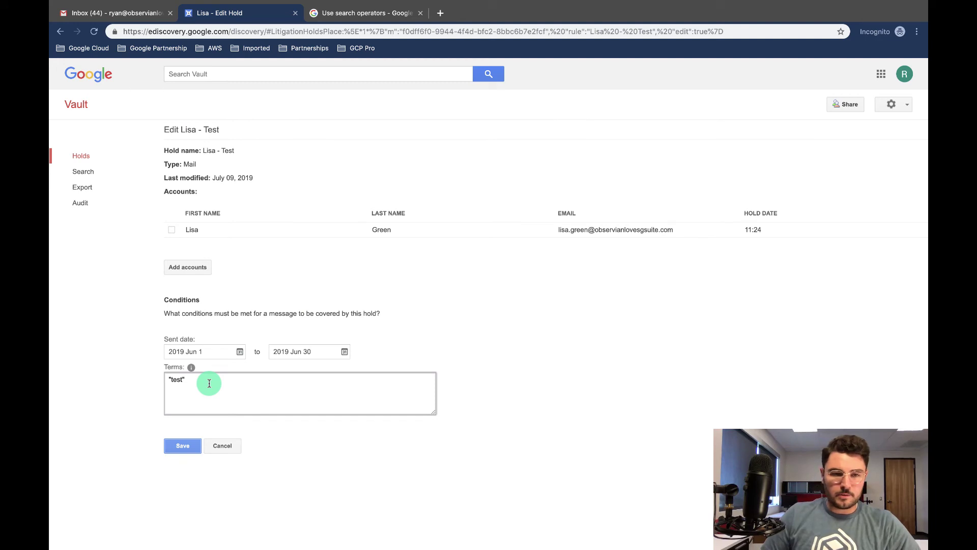
type("-")
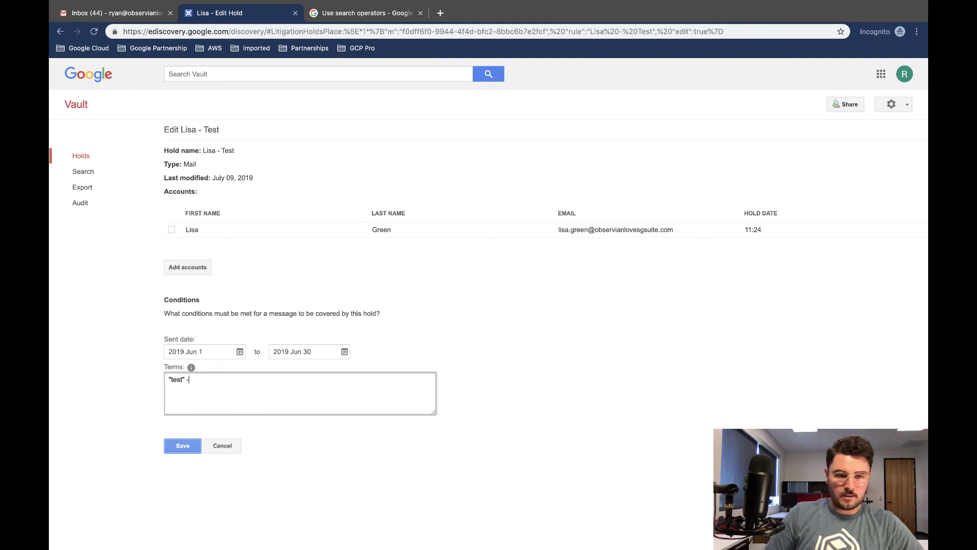
type("T")
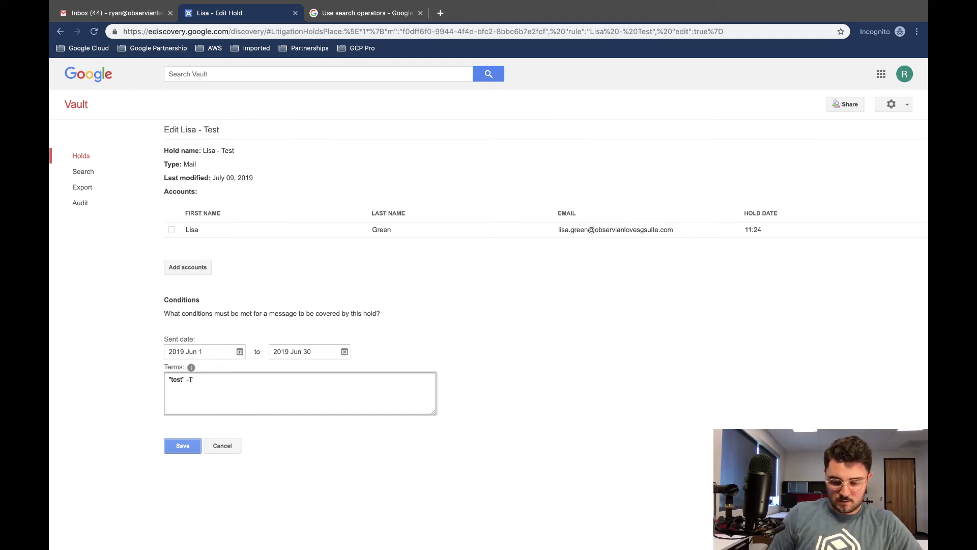
type("Test\"")
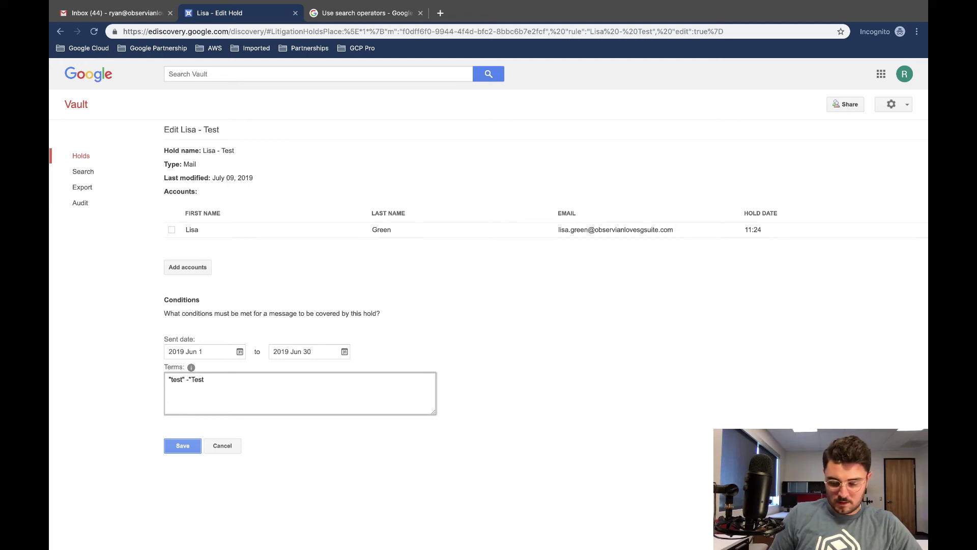
left_click(184, 444)
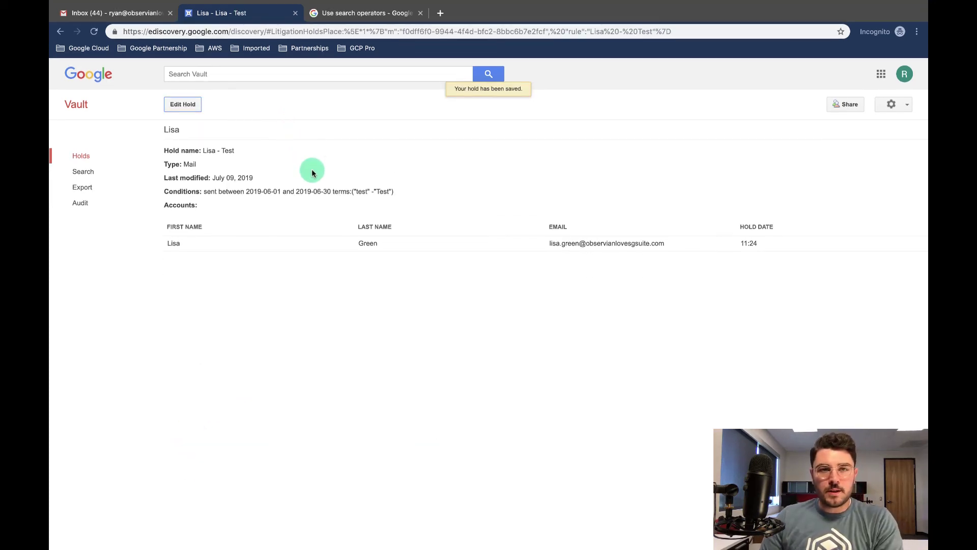
Scroll through the Use search operators article's operator table and back to the top.
left_click(347, 15)
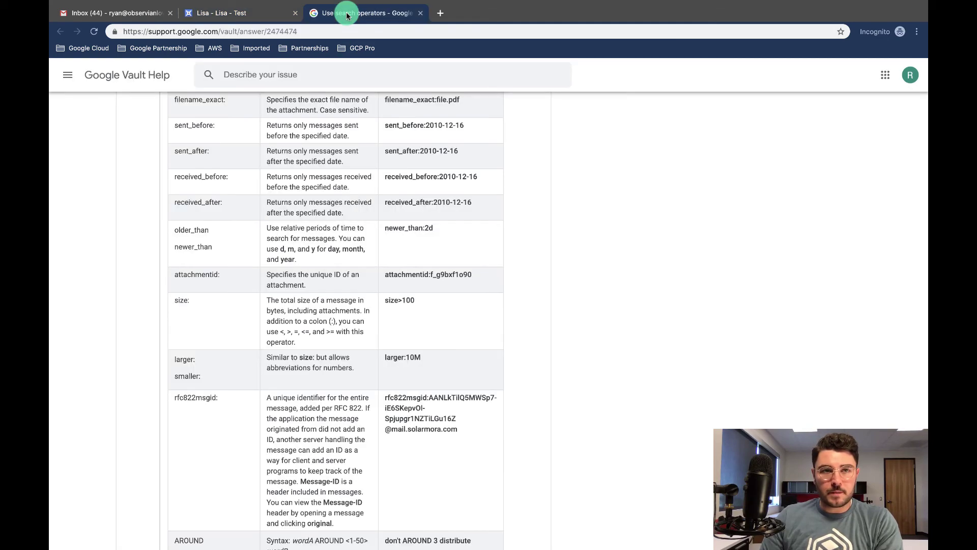
scroll(356, 228, "up", 10)
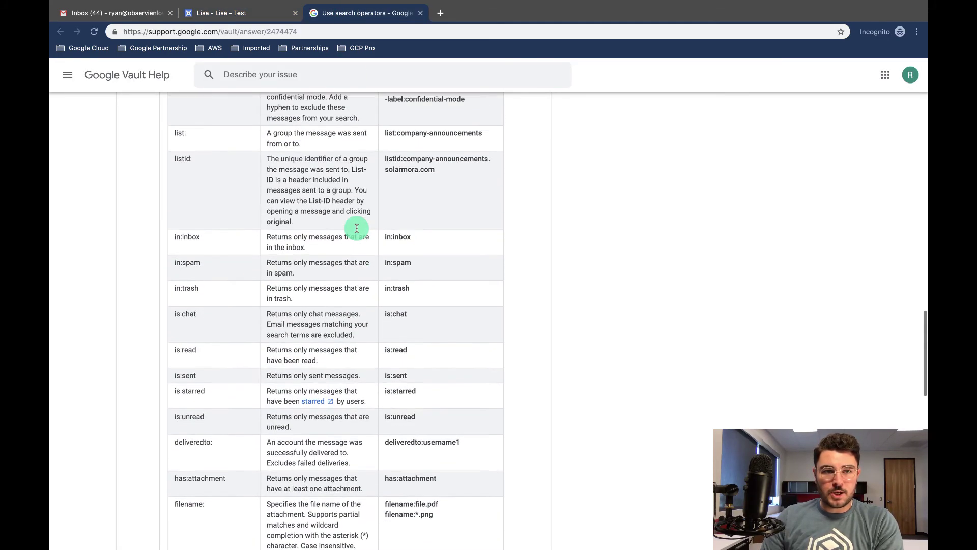
scroll(356, 228, "up", 5)
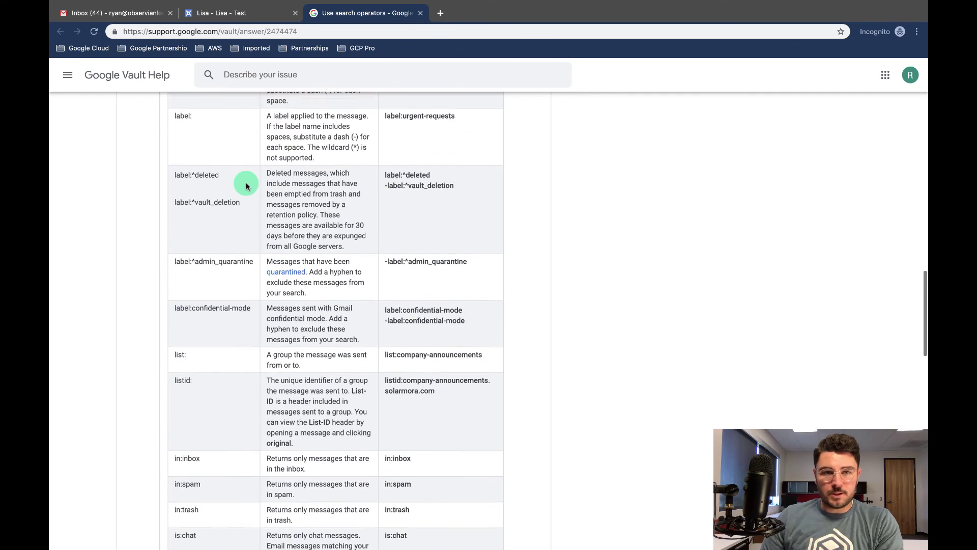
scroll(246, 186, "down", 3)
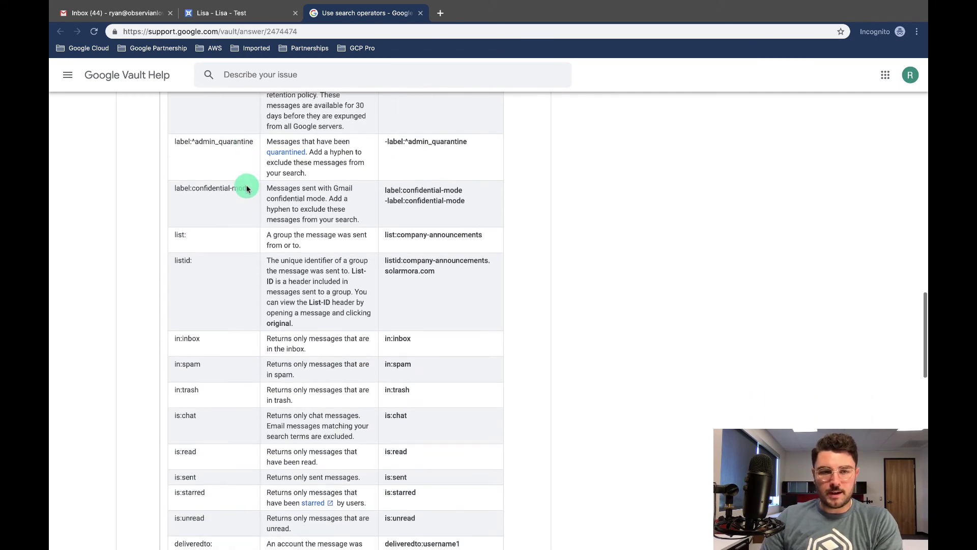
scroll(247, 189, "down", 6)
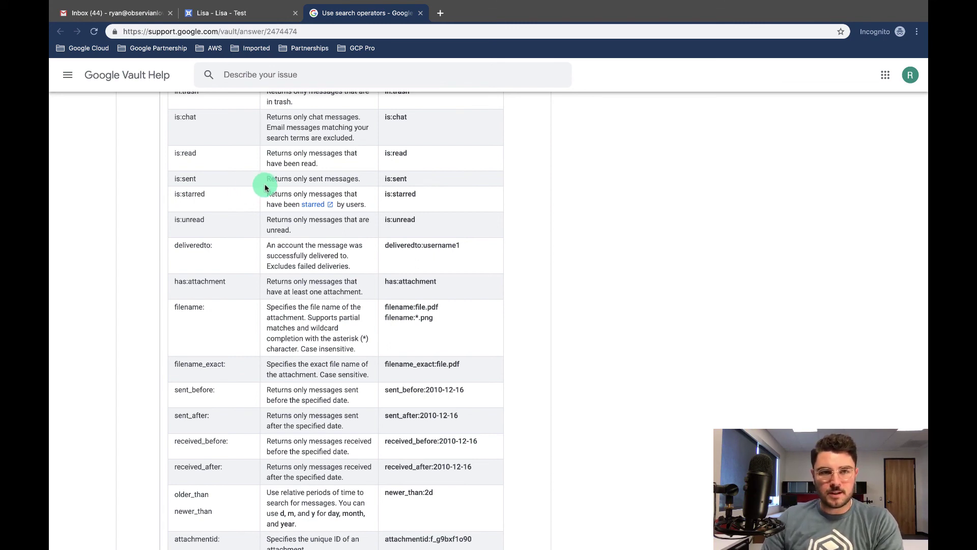
scroll(264, 187, "up", 11)
scroll(264, 187, "up", 15)
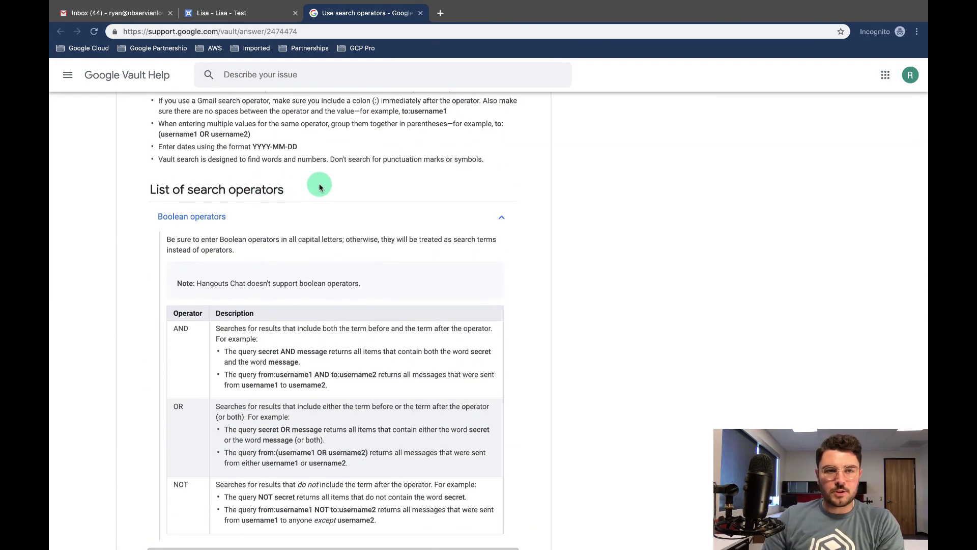
scroll(326, 187, "up", 6)
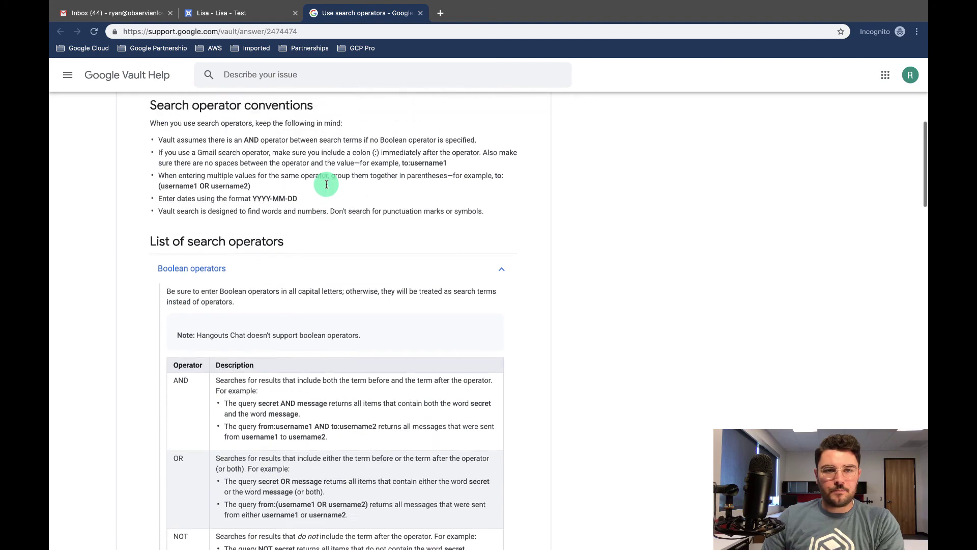